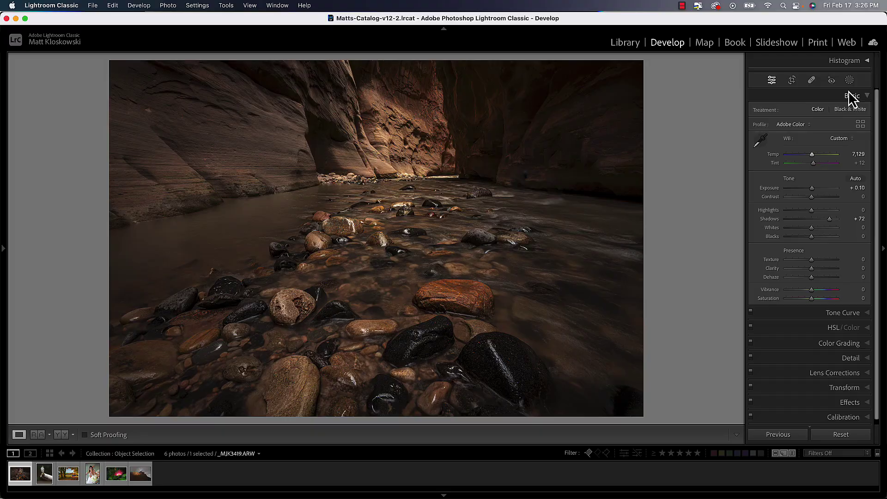
# - Show the canyon photo's existing masks, then switch to Photoshop
pyautogui.click(850, 80)
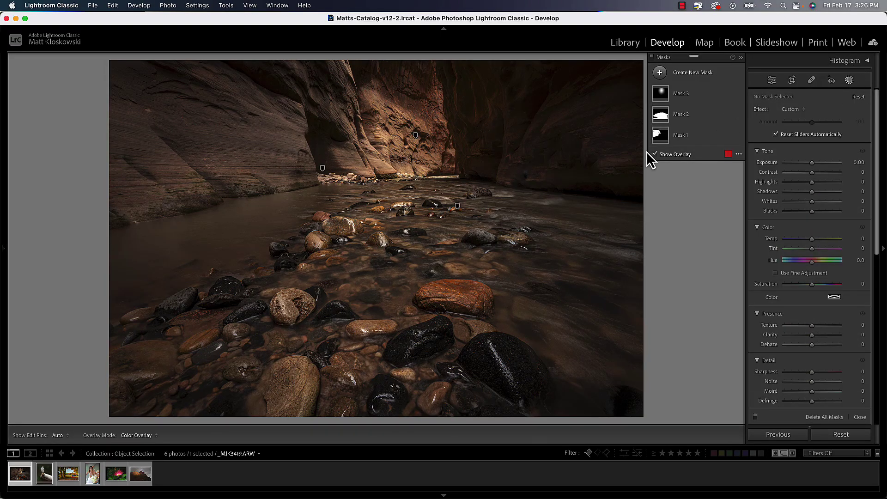
pyautogui.press('super+Tab')
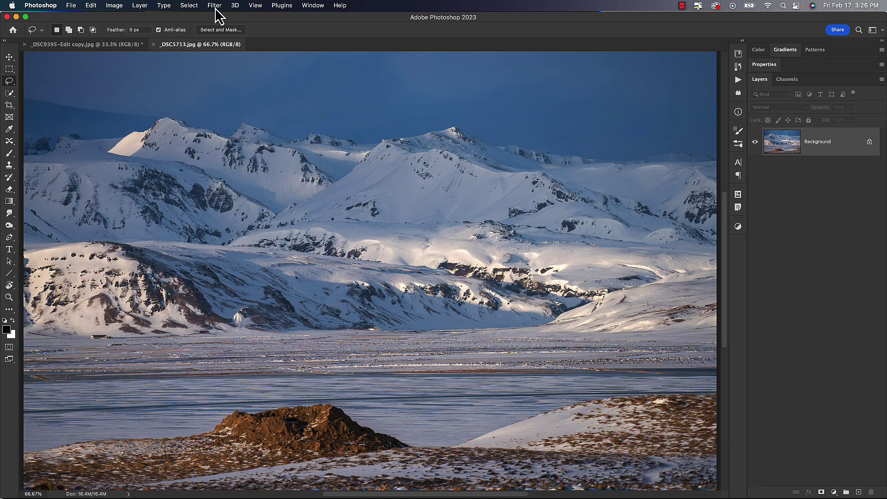
# - View the mountain photo's Camera Raw Filter masking options, then return to Lightroom Classic
pyautogui.click(215, 6)
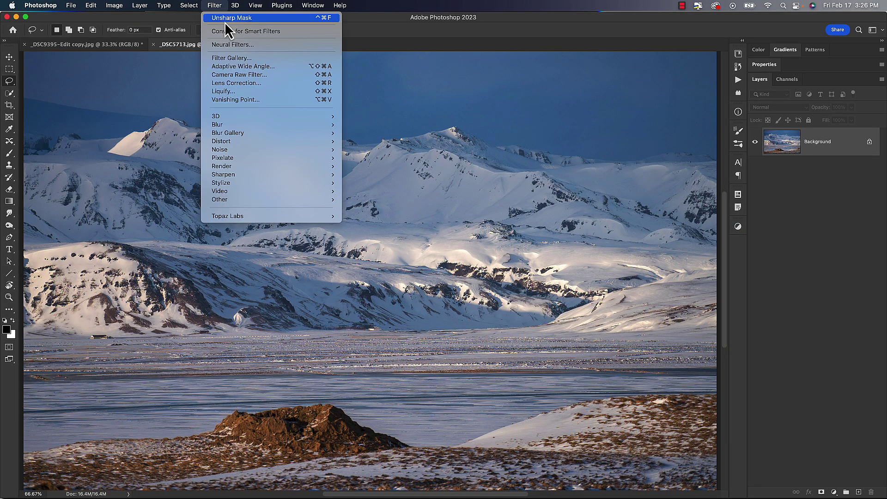
pyautogui.click(239, 75)
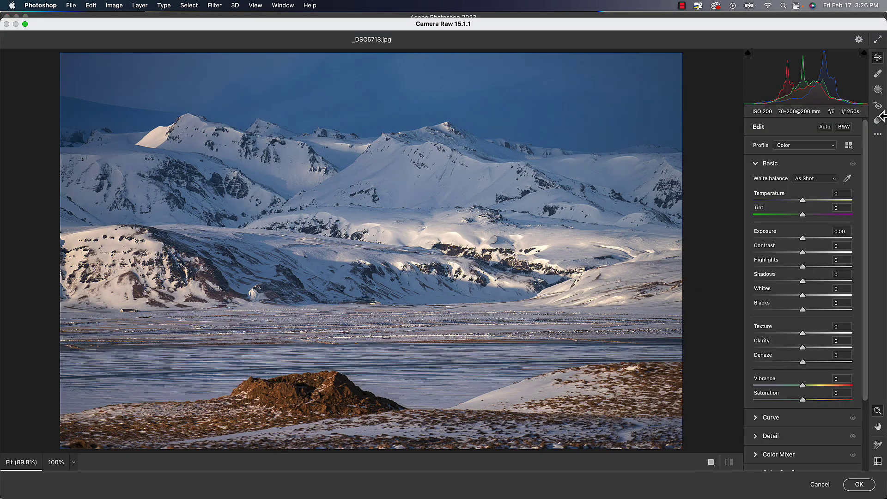
pyautogui.click(878, 90)
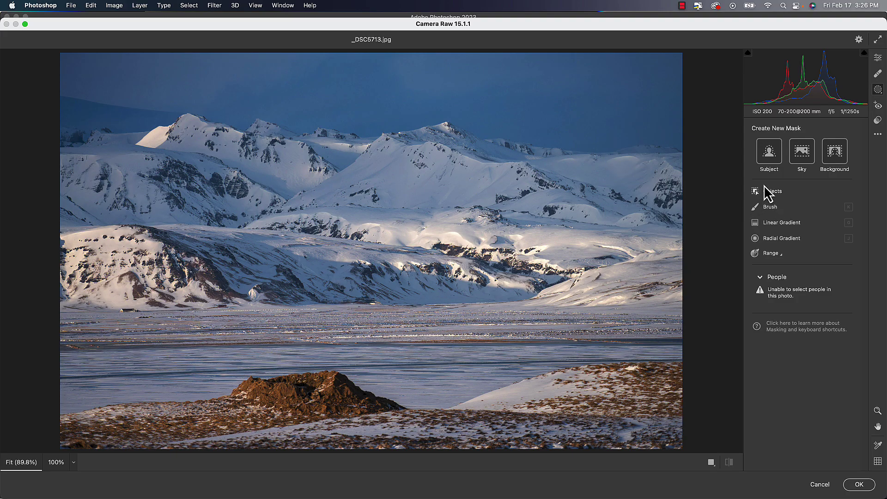
pyautogui.press('super+Tab')
pyautogui.click(228, 250)
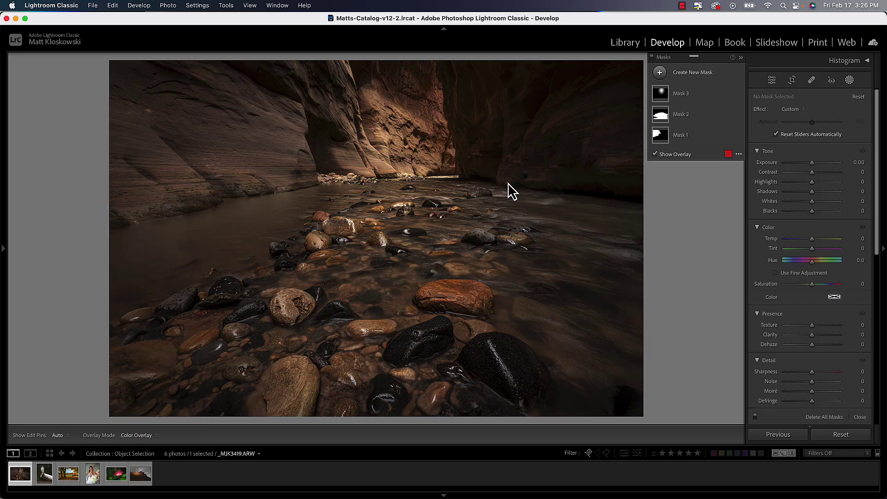
# - Open the Create New Mask list, dismiss it, and reopen it to show the mask types
pyautogui.click(670, 74)
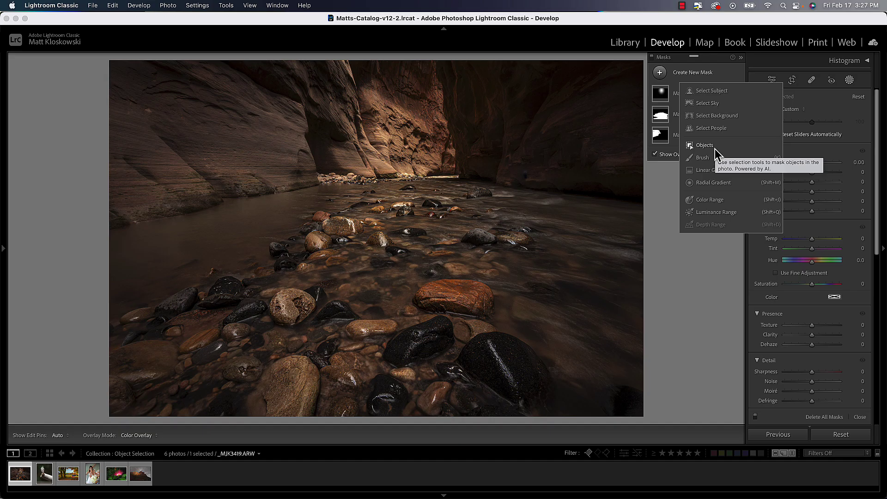
pyautogui.click(817, 98)
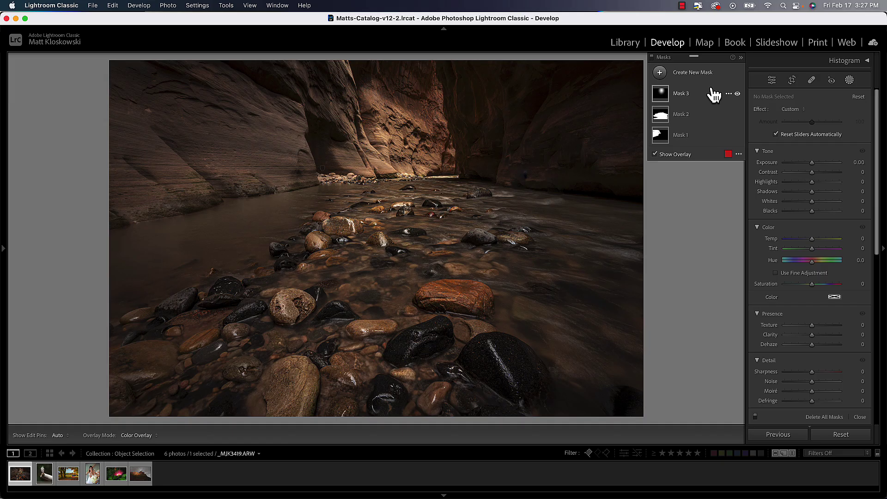
pyautogui.click(699, 71)
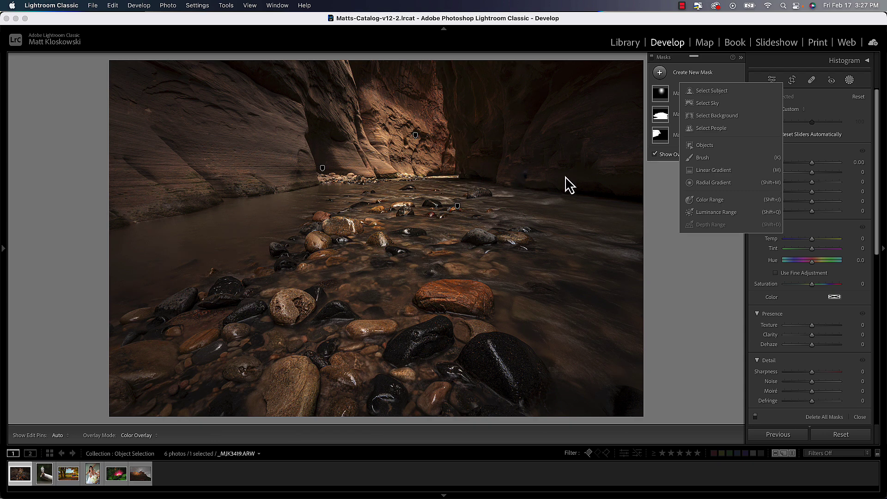
# - Paint an Objects brush mask with a smaller brush over the right canyon wall
pyautogui.click(703, 146)
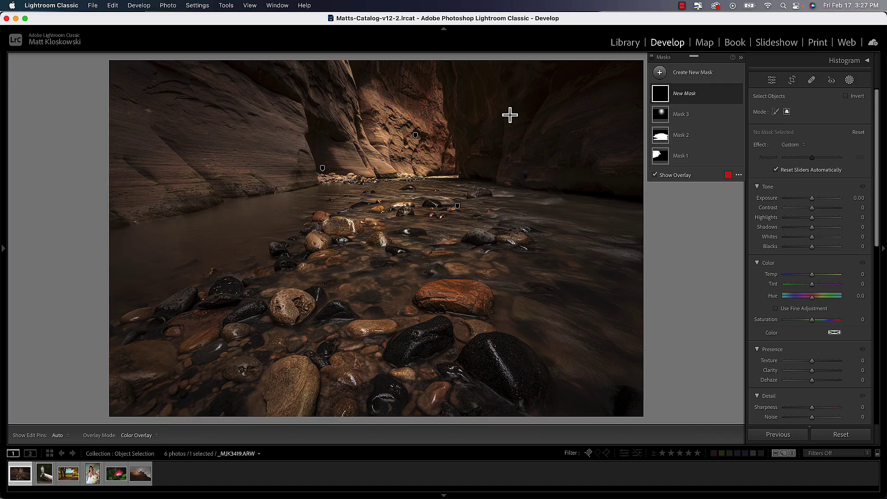
pyautogui.click(775, 112)
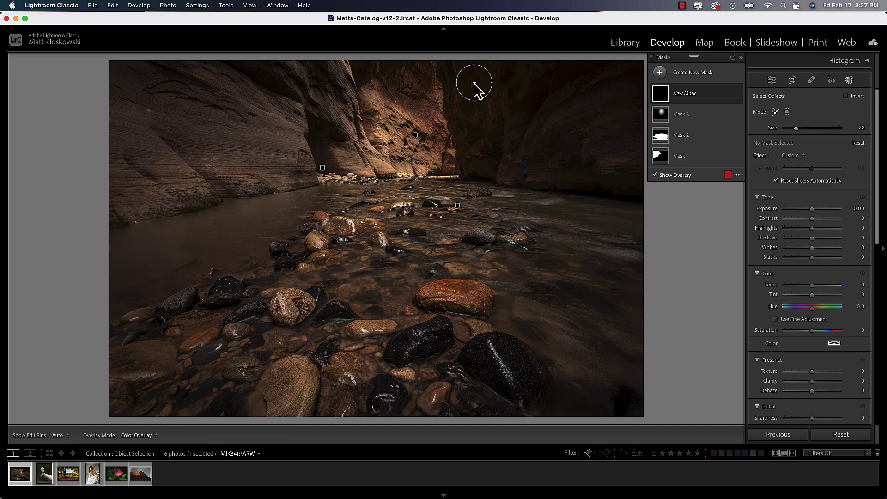
pyautogui.press('[')
pyautogui.press('[')
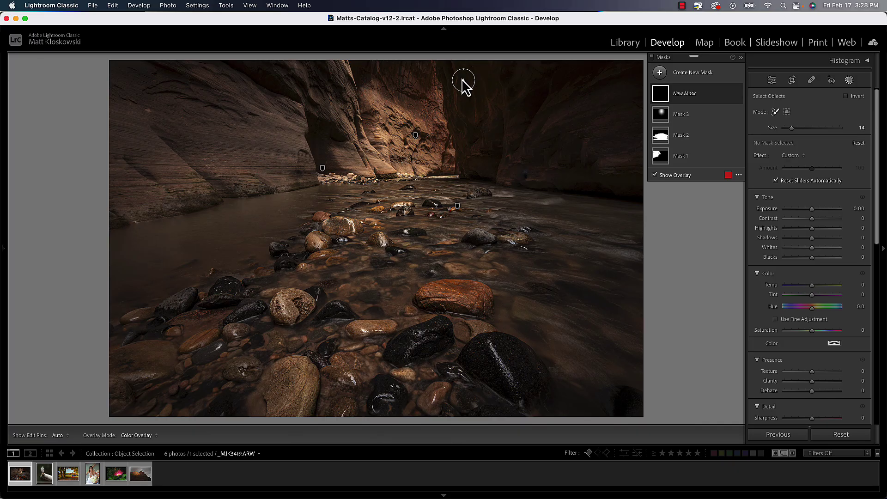
pyautogui.moveTo(438, 65)
pyautogui.mouseDown()
pyautogui.moveTo(462, 171)
pyautogui.moveTo(639, 206)
pyautogui.moveTo(639, 65)
pyautogui.moveTo(452, 66)
pyautogui.moveTo(483, 130)
pyautogui.moveTo(470, 89)
pyautogui.moveTo(616, 75)
pyautogui.moveTo(624, 194)
pyautogui.moveTo(485, 160)
pyautogui.moveTo(600, 184)
pyautogui.moveTo(495, 157)
pyautogui.moveTo(464, 103)
pyautogui.moveTo(489, 140)
pyautogui.moveTo(501, 90)
pyautogui.moveTo(524, 146)
pyautogui.moveTo(561, 152)
pyautogui.moveTo(539, 141)
pyautogui.moveTo(548, 84)
pyautogui.moveTo(608, 94)
pyautogui.moveTo(620, 167)
pyautogui.moveTo(590, 69)
pyautogui.moveTo(610, 165)
pyautogui.moveTo(575, 148)
pyautogui.moveTo(599, 143)
pyautogui.moveTo(582, 105)
pyautogui.mouseUp()
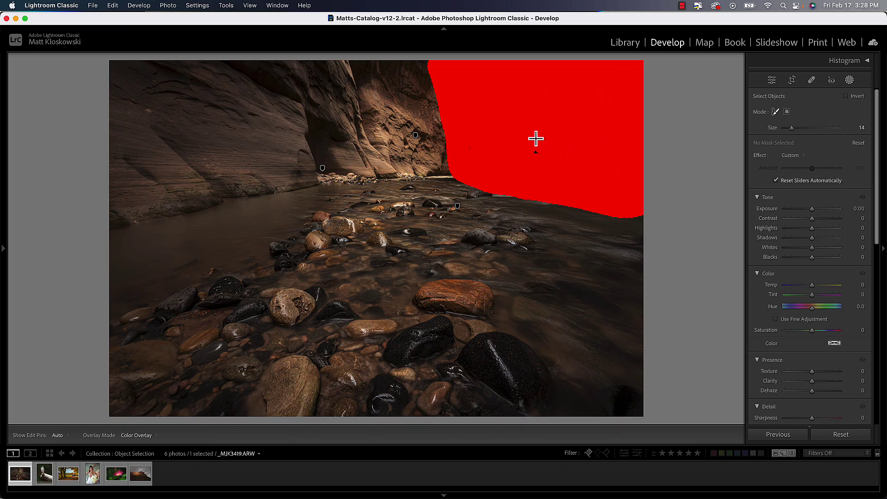
pyautogui.moveTo(470, 148); pyautogui.dragTo(475, 154)
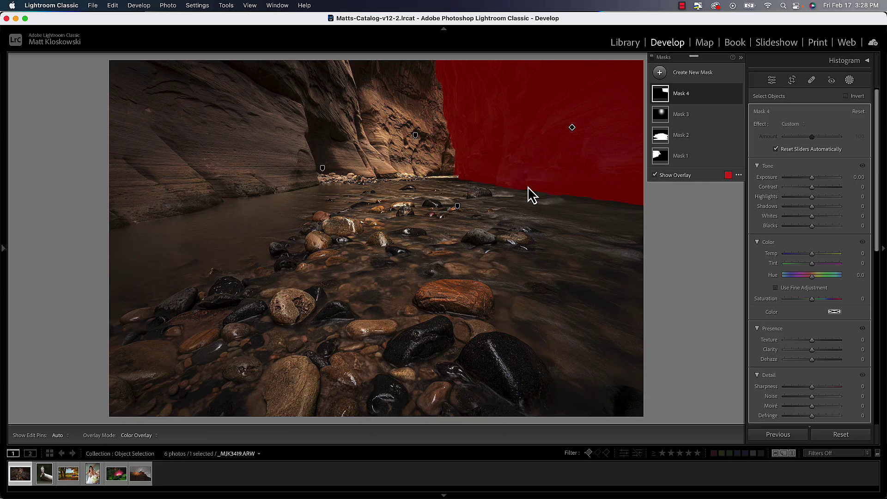
# - Add a Subtract brush to Mask 4 to trim its lower edge
pyautogui.click(706, 95)
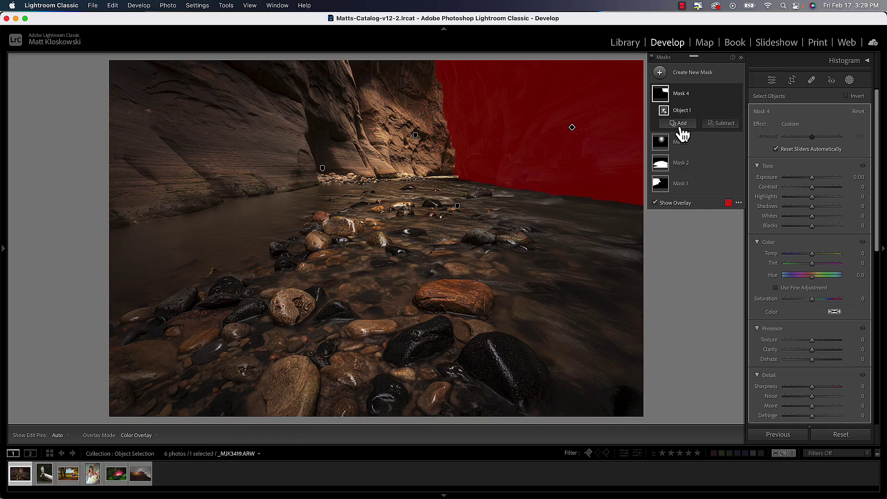
pyautogui.click(724, 122)
pyautogui.click(723, 220)
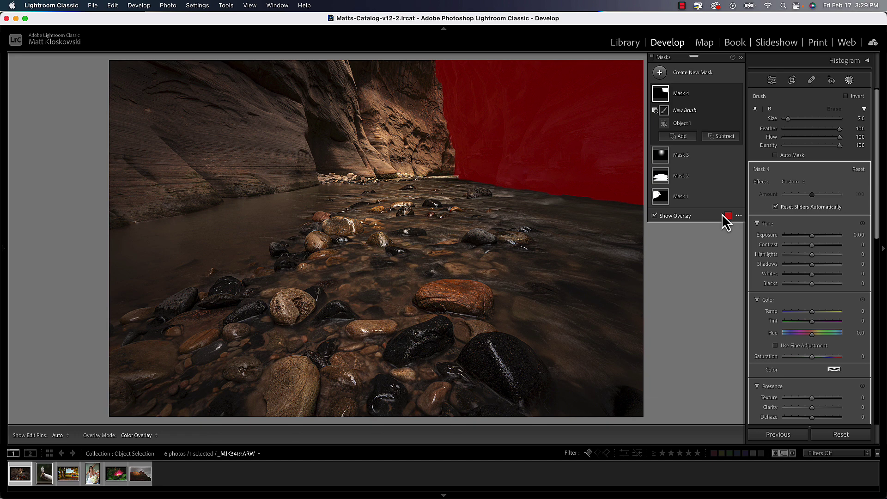
pyautogui.scroll(3, 552, 220)
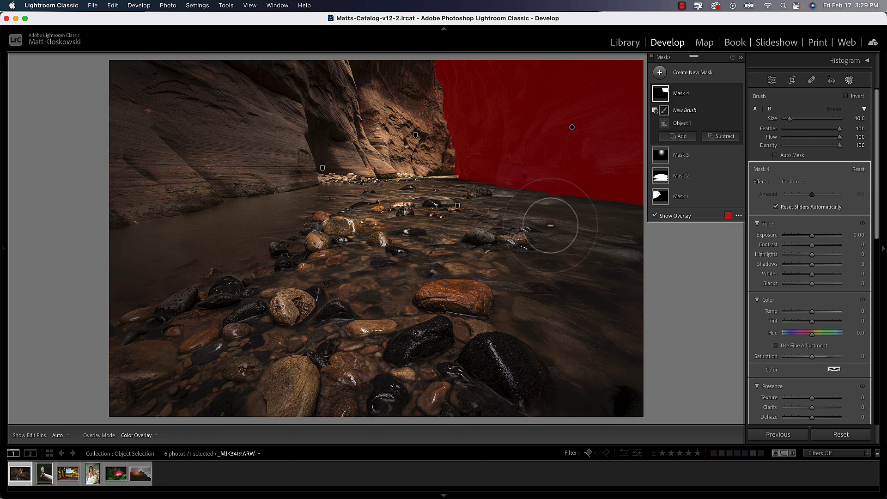
pyautogui.press('h')
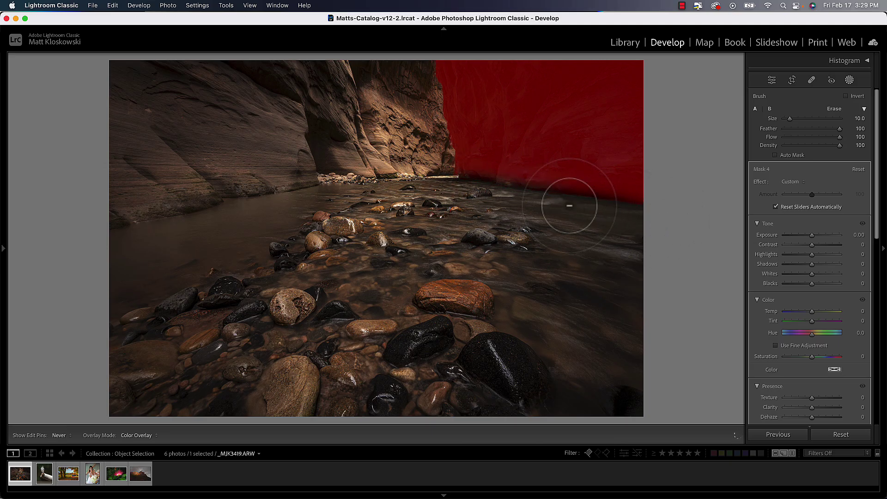
pyautogui.press('h')
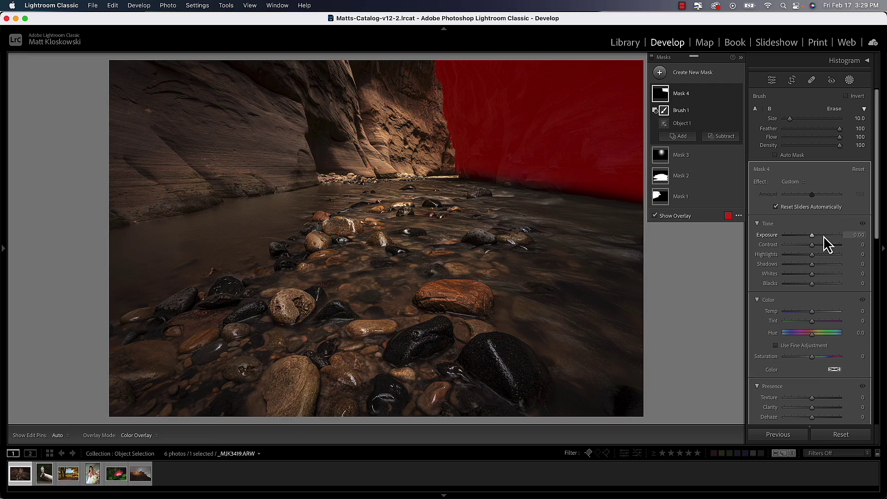
# - Brighten the masked right wall to Exposure 0.71 and warm it to Temp 3
pyautogui.moveTo(824, 235); pyautogui.dragTo(819, 234)
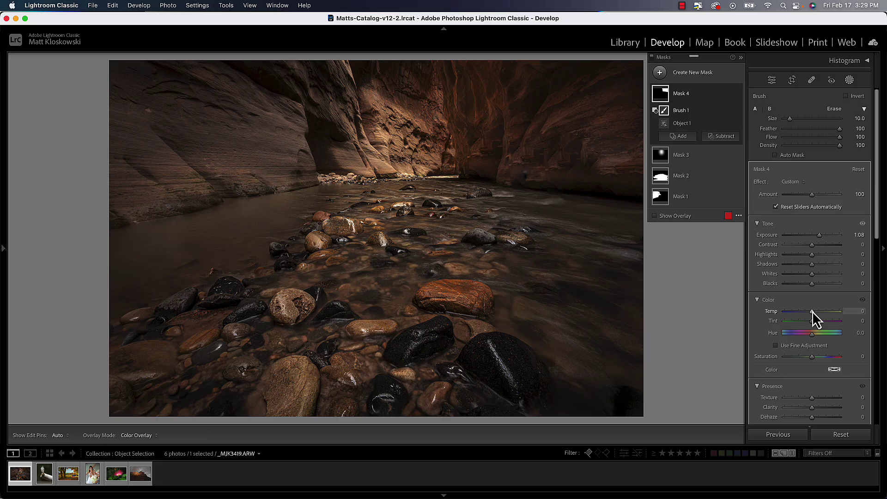
pyautogui.moveTo(812, 310); pyautogui.dragTo(812, 310)
pyautogui.moveTo(816, 235); pyautogui.dragTo(815, 235)
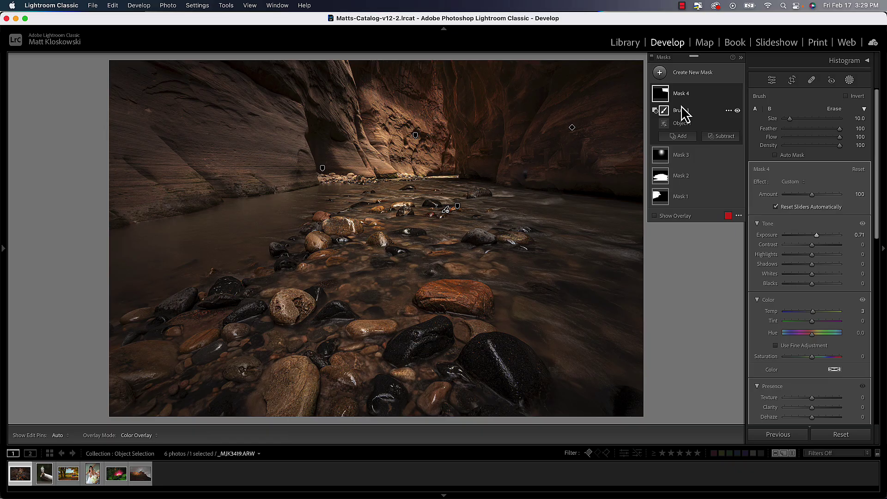
pyautogui.click(684, 77)
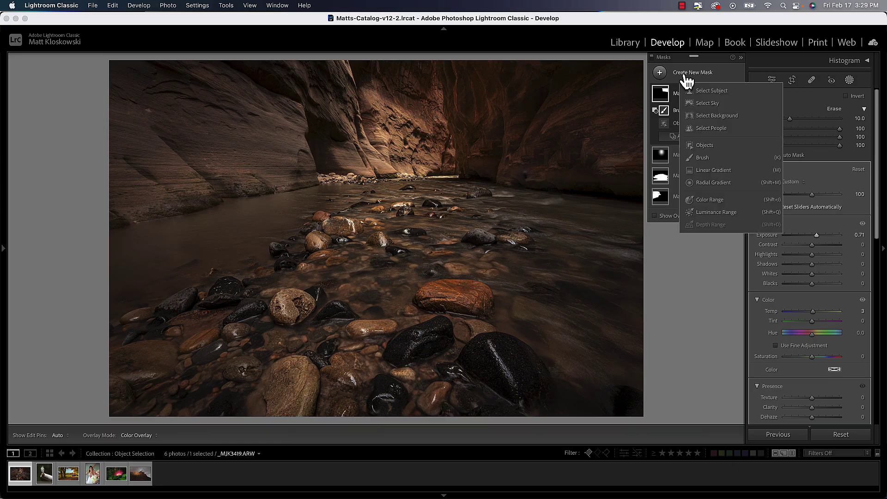
# - Mask the dark stream rock as a new object, then move to the bird photo
pyautogui.click(702, 146)
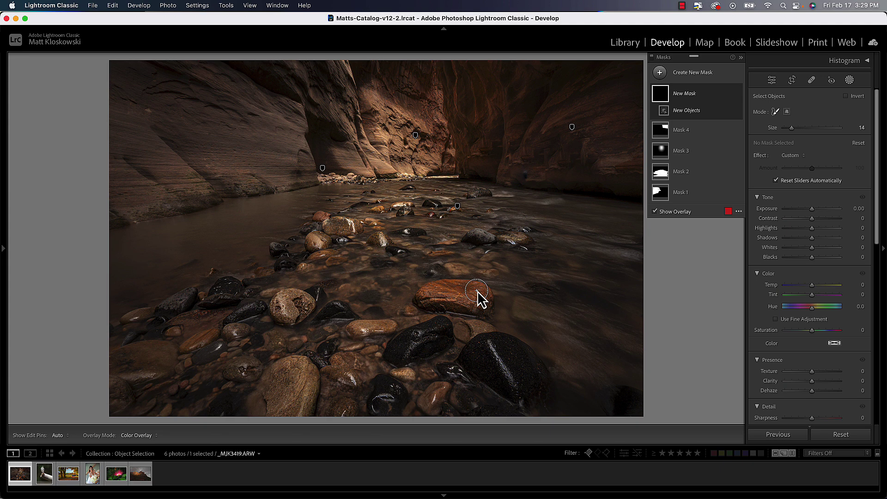
pyautogui.moveTo(480, 292)
pyautogui.mouseDown()
pyautogui.moveTo(421, 295)
pyautogui.moveTo(421, 303)
pyautogui.moveTo(487, 306)
pyautogui.mouseUp()
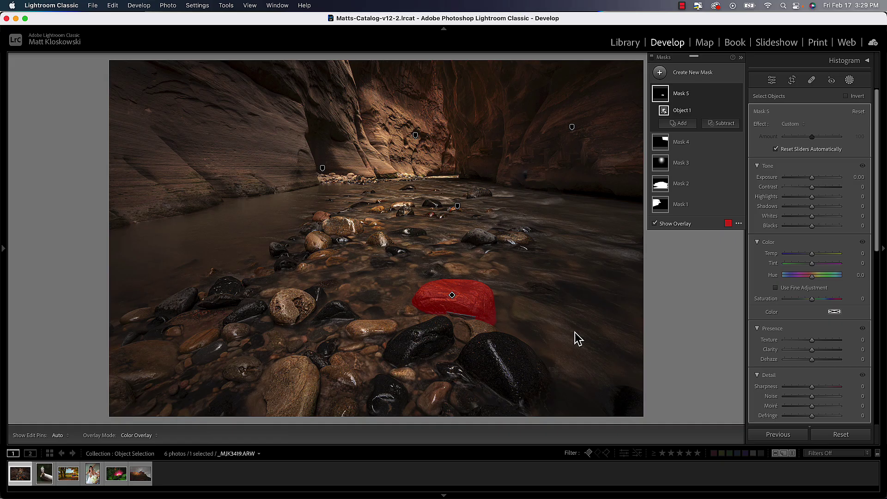
pyautogui.press('super+z')
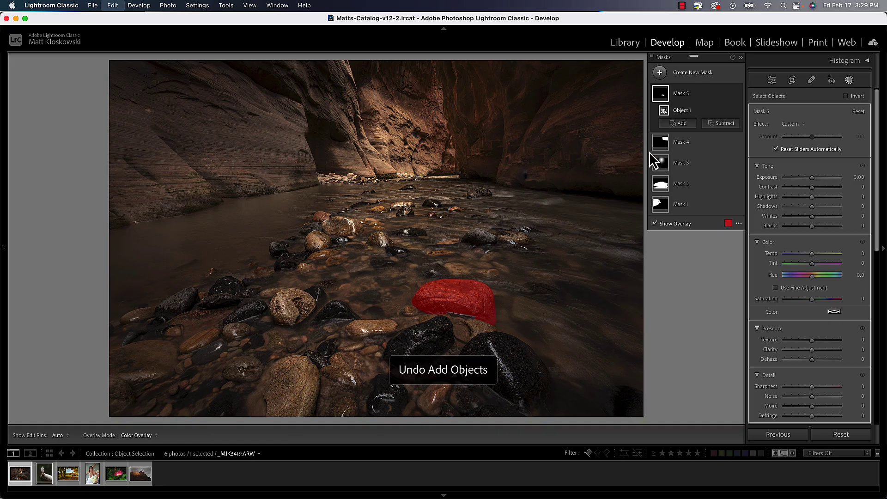
pyautogui.click(692, 74)
pyautogui.click(702, 145)
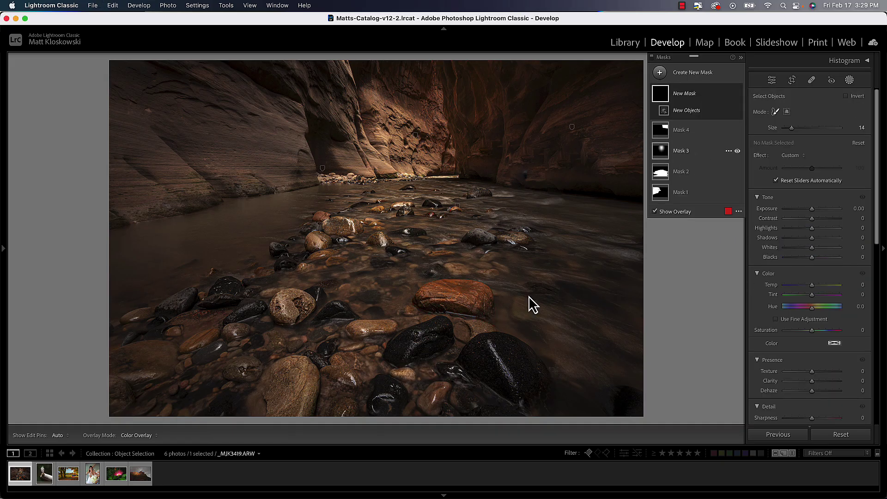
pyautogui.moveTo(439, 323)
pyautogui.mouseDown()
pyautogui.moveTo(398, 343)
pyautogui.moveTo(394, 357)
pyautogui.moveTo(406, 362)
pyautogui.moveTo(448, 343)
pyautogui.moveTo(442, 329)
pyautogui.moveTo(410, 347)
pyautogui.mouseUp()
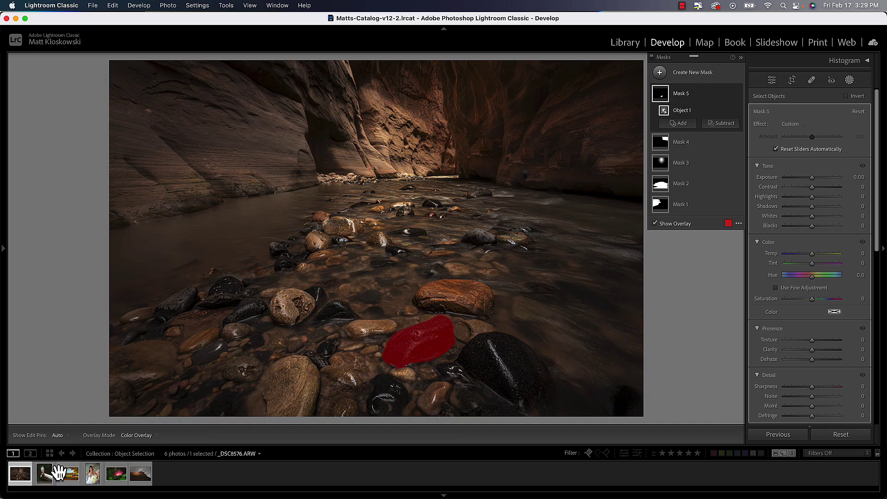
pyautogui.click(41, 479)
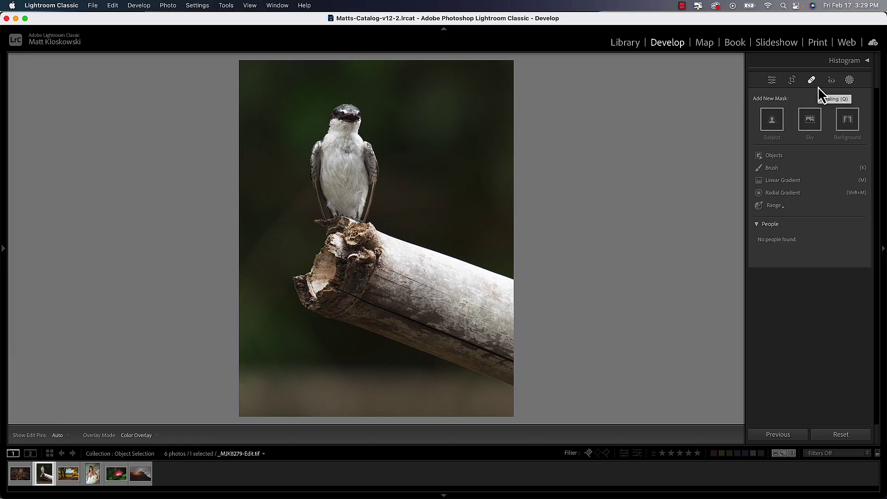
# - Try and undo a rectangle object mask on the branch and a Subject mask on the bird
pyautogui.click(772, 157)
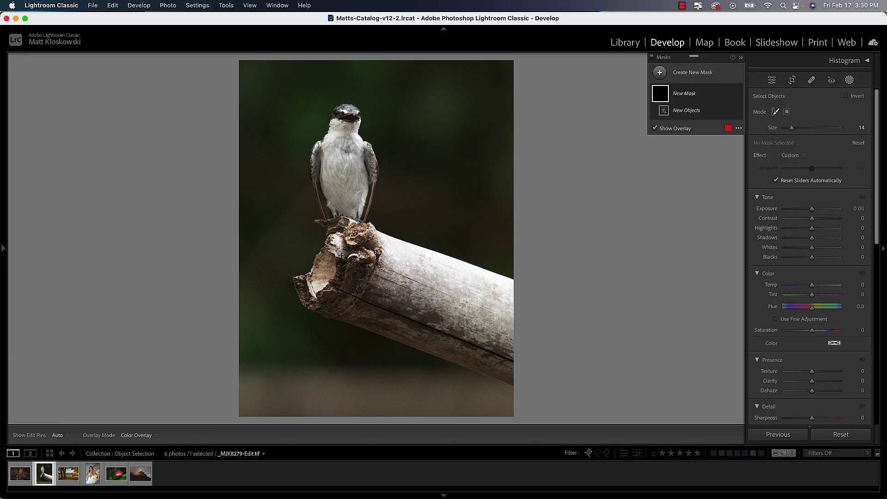
pyautogui.click(786, 112)
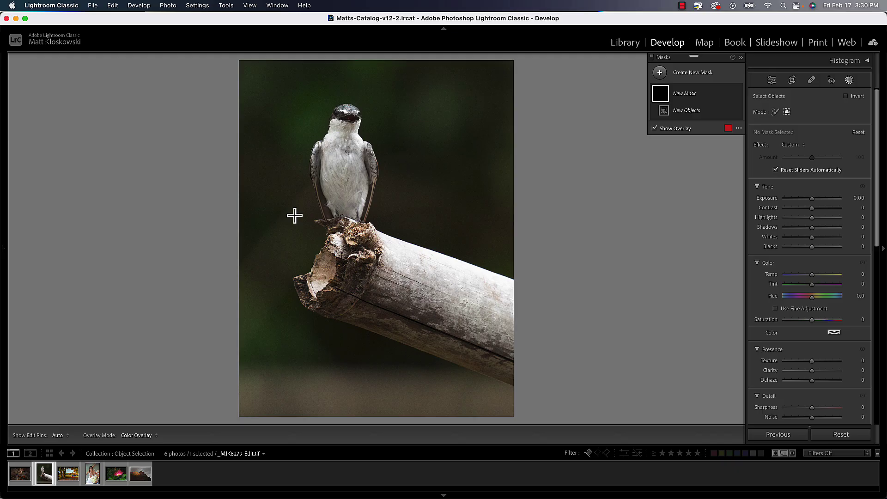
pyautogui.moveTo(294, 215)
pyautogui.mouseDown()
pyautogui.moveTo(440, 335)
pyautogui.moveTo(539, 368)
pyautogui.moveTo(561, 393)
pyautogui.mouseUp()
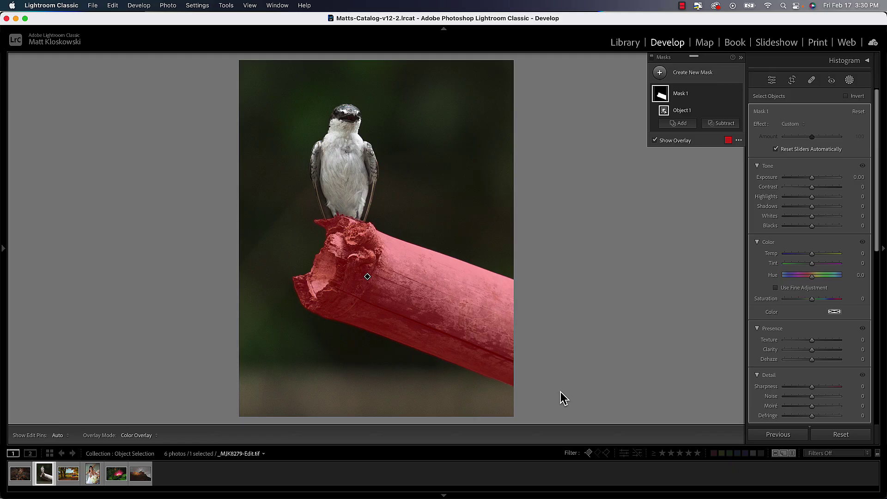
pyautogui.press('super+z')
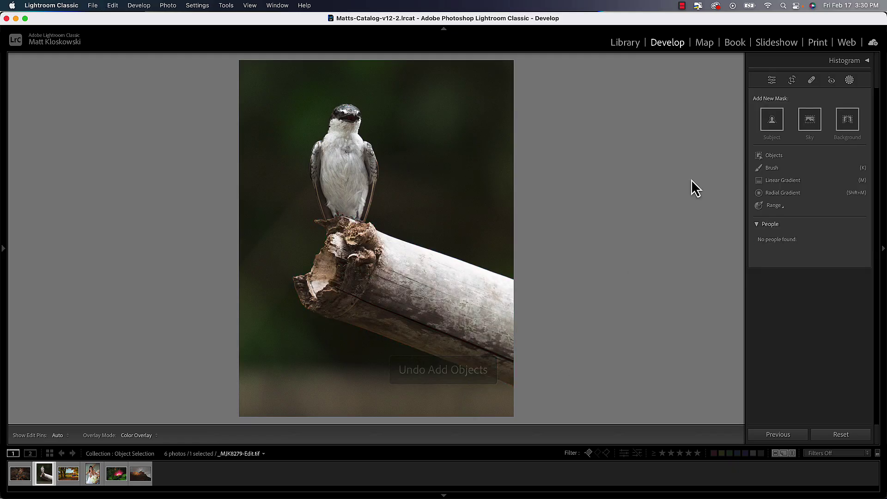
pyautogui.click(770, 121)
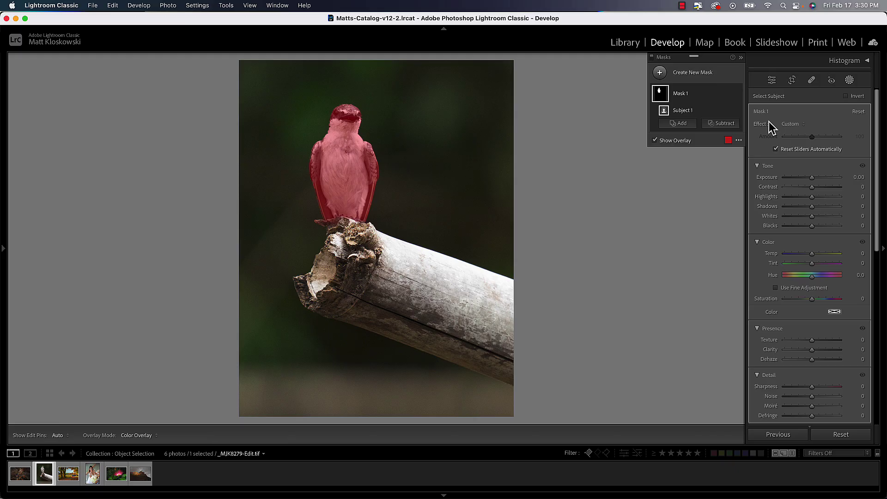
pyautogui.press('super+z')
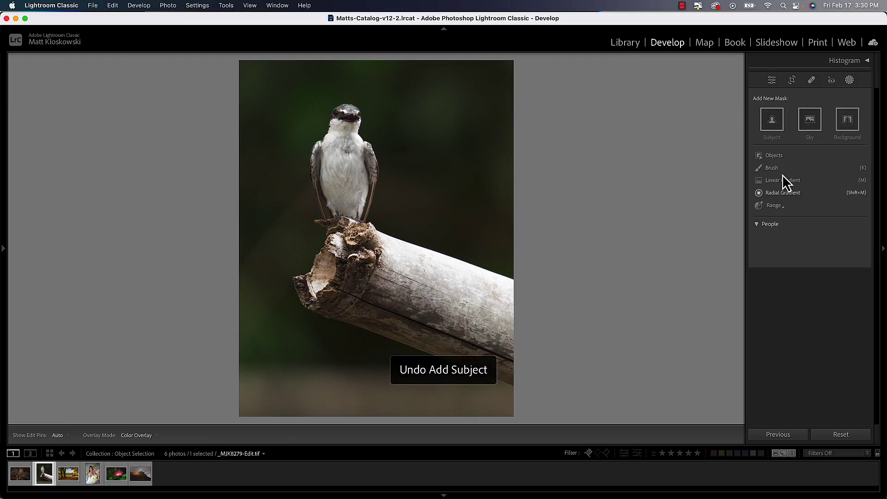
# - Mask the branch with an Objects rectangle, add Select Subject for the bird, and adjust exposure
pyautogui.click(774, 156)
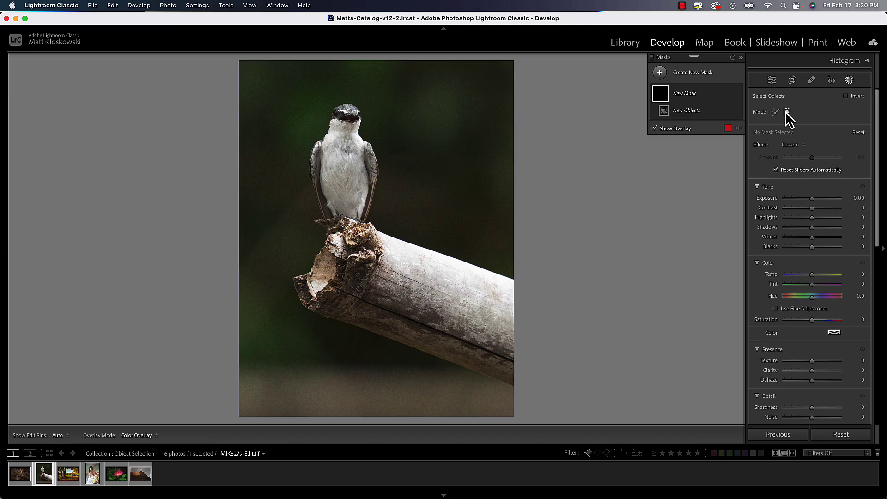
pyautogui.moveTo(291, 214); pyautogui.dragTo(548, 400)
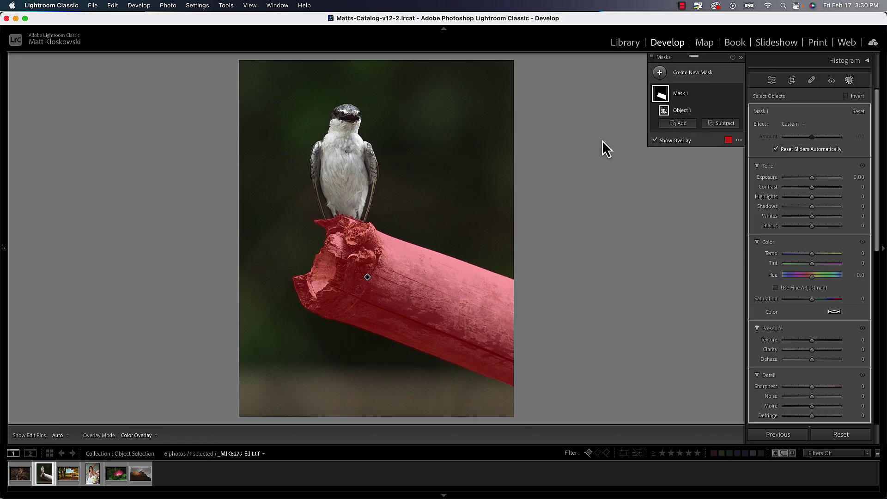
pyautogui.click(679, 123)
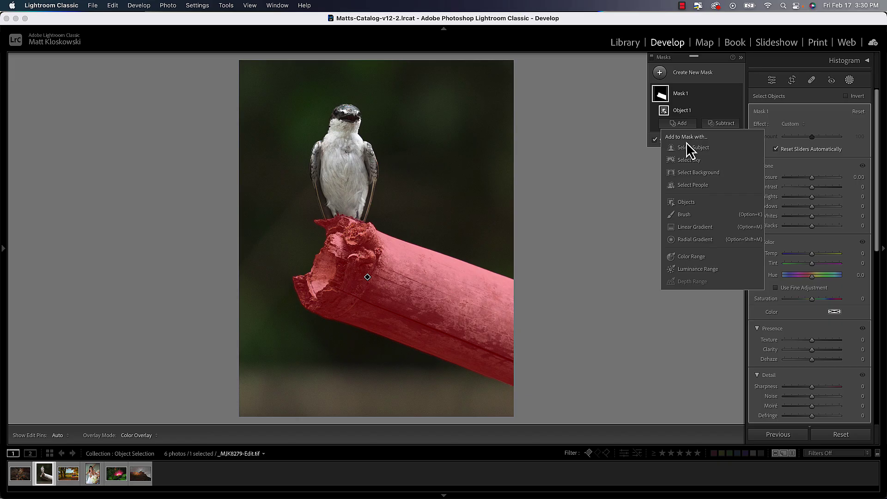
pyautogui.click(692, 153)
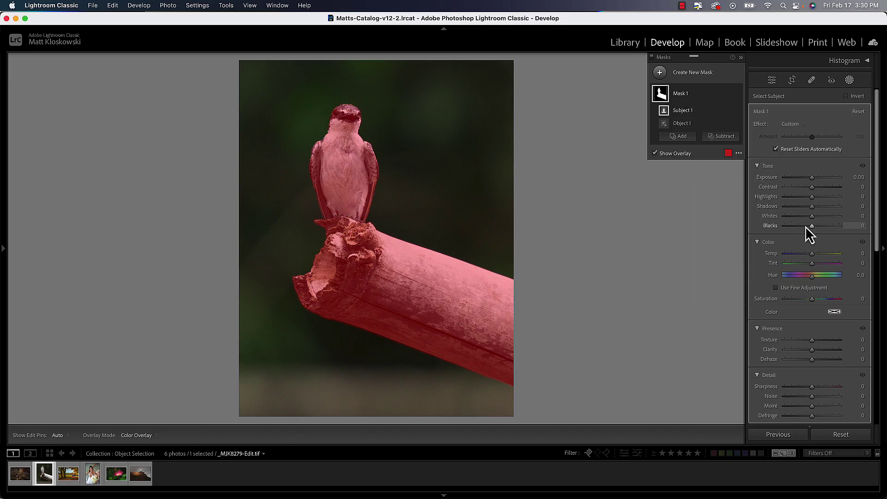
pyautogui.click(816, 179)
pyautogui.moveTo(815, 179)
pyautogui.mouseDown()
pyautogui.moveTo(805, 178)
pyautogui.moveTo(813, 179)
pyautogui.mouseUp()
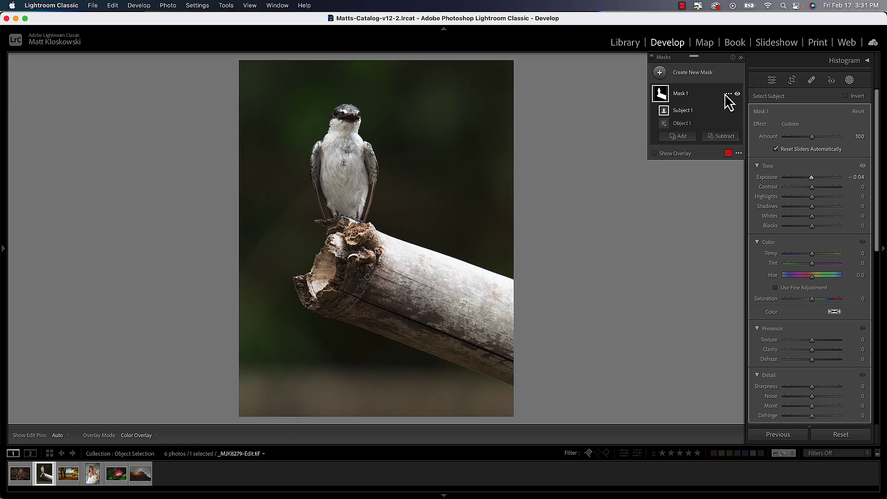
# - Duplicate and invert Mask 1 to darken the background to -0.76 exposure
pyautogui.click(728, 94)
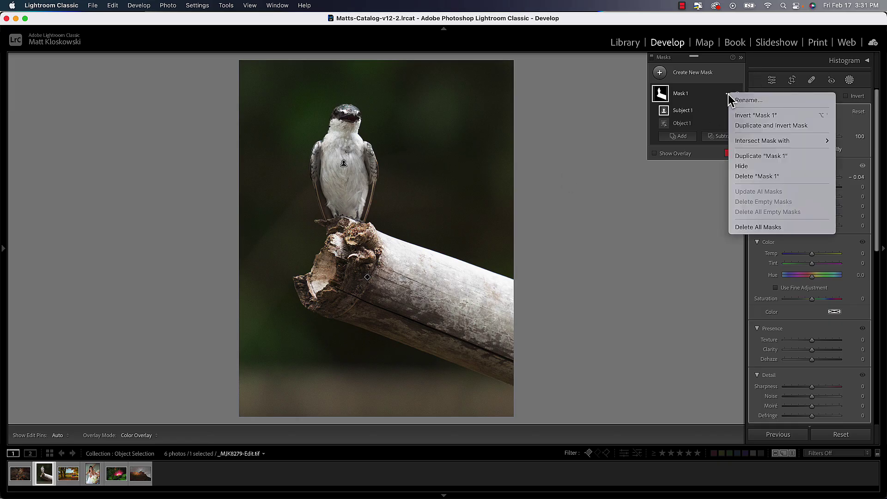
pyautogui.click(759, 126)
pyautogui.moveTo(811, 164); pyautogui.dragTo(806, 165)
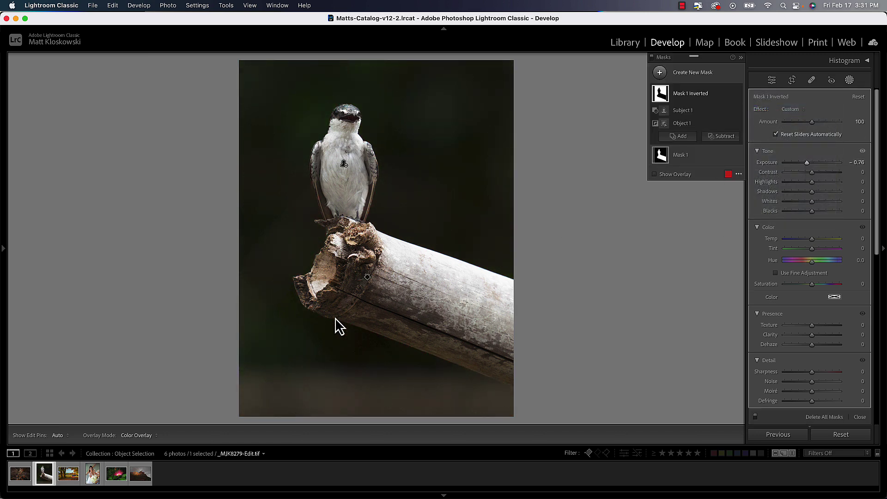
# - Open the third photo, the autumn farm scene with the red barn
pyautogui.click(66, 477)
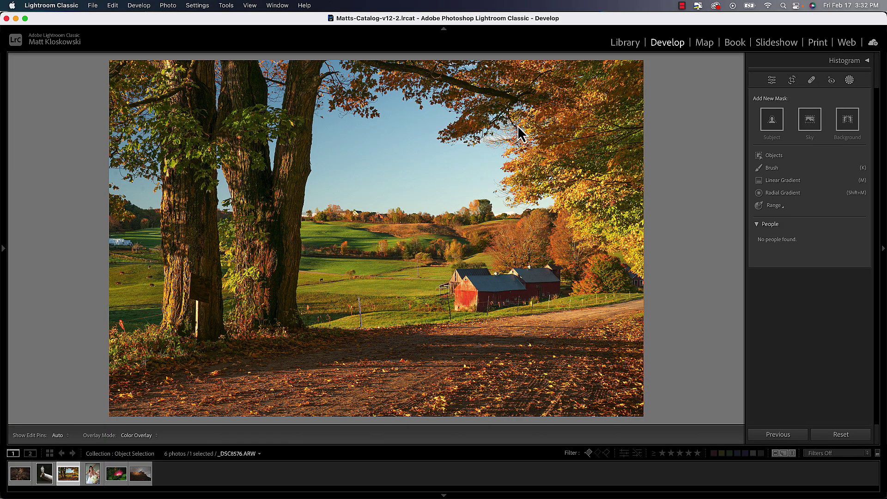
# - Brush an Objects mask over the red-orange maple tree at the upper right
pyautogui.click(773, 157)
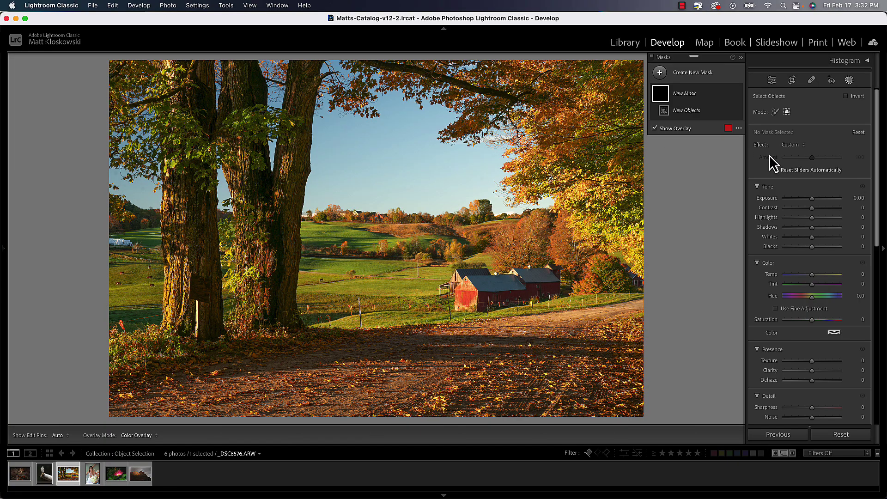
pyautogui.click(775, 111)
pyautogui.moveTo(388, 119)
pyautogui.mouseDown()
pyautogui.moveTo(349, 100)
pyautogui.moveTo(366, 99)
pyautogui.moveTo(364, 90)
pyautogui.moveTo(392, 72)
pyautogui.moveTo(480, 102)
pyautogui.moveTo(447, 135)
pyautogui.moveTo(480, 136)
pyautogui.moveTo(506, 121)
pyautogui.moveTo(521, 145)
pyautogui.moveTo(500, 181)
pyautogui.moveTo(513, 194)
pyautogui.moveTo(561, 183)
pyautogui.moveTo(577, 199)
pyautogui.moveTo(655, 211)
pyautogui.moveTo(620, 231)
pyautogui.moveTo(577, 236)
pyautogui.moveTo(638, 272)
pyautogui.mouseUp()
pyautogui.moveTo(630, 145)
pyautogui.mouseDown()
pyautogui.moveTo(628, 78)
pyautogui.moveTo(643, 88)
pyautogui.moveTo(647, 163)
pyautogui.moveTo(638, 47)
pyautogui.moveTo(601, 82)
pyautogui.moveTo(495, 66)
pyautogui.moveTo(433, 67)
pyautogui.mouseUp()
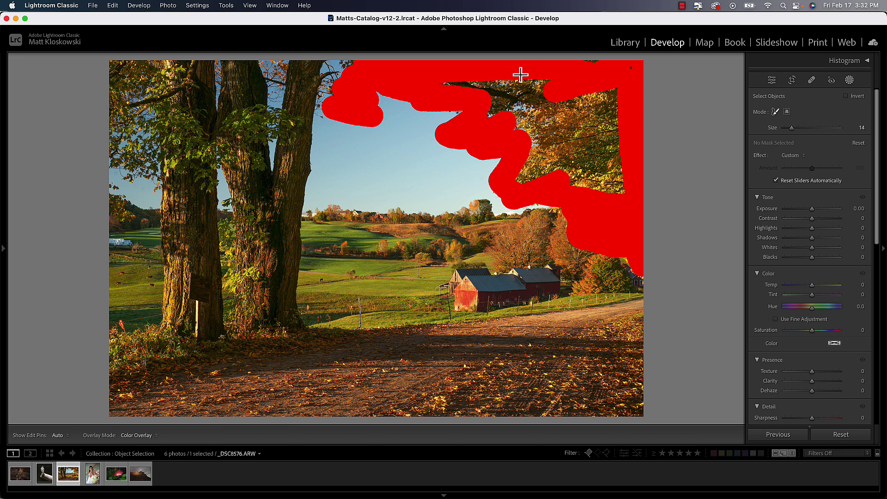
pyautogui.moveTo(520, 74)
pyautogui.mouseDown()
pyautogui.moveTo(558, 83)
pyautogui.moveTo(505, 102)
pyautogui.moveTo(517, 137)
pyautogui.moveTo(553, 115)
pyautogui.moveTo(566, 127)
pyautogui.moveTo(610, 104)
pyautogui.moveTo(619, 126)
pyautogui.moveTo(615, 108)
pyautogui.moveTo(611, 171)
pyautogui.moveTo(561, 146)
pyautogui.moveTo(541, 154)
pyautogui.moveTo(549, 143)
pyautogui.moveTo(536, 154)
pyautogui.moveTo(562, 146)
pyautogui.moveTo(557, 163)
pyautogui.moveTo(521, 176)
pyautogui.moveTo(579, 148)
pyautogui.moveTo(590, 180)
pyautogui.moveTo(609, 164)
pyautogui.mouseUp()
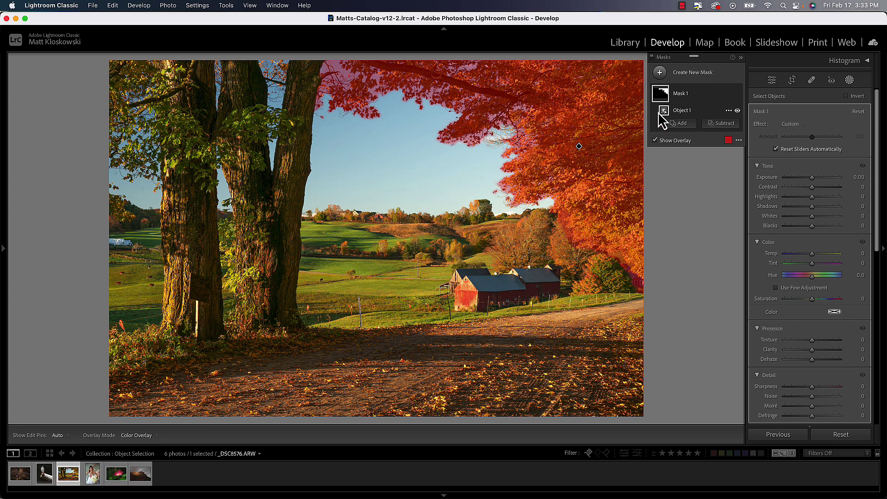
pyautogui.click(738, 141)
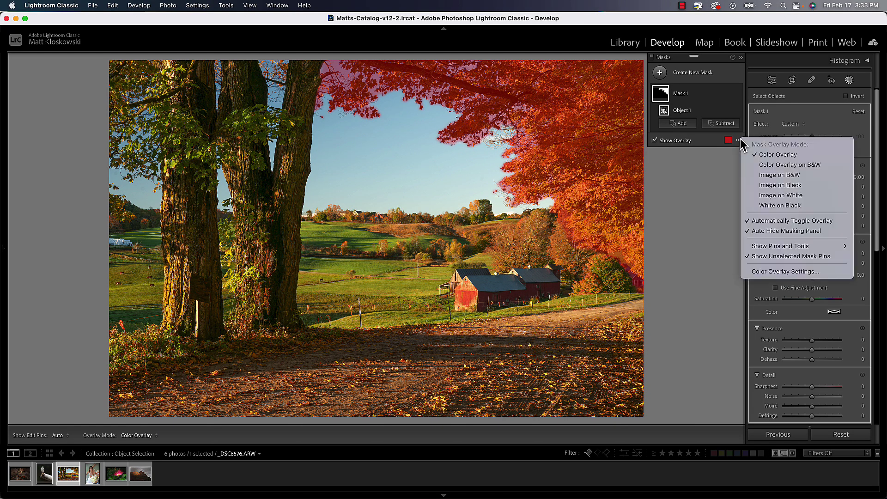
pyautogui.click(779, 206)
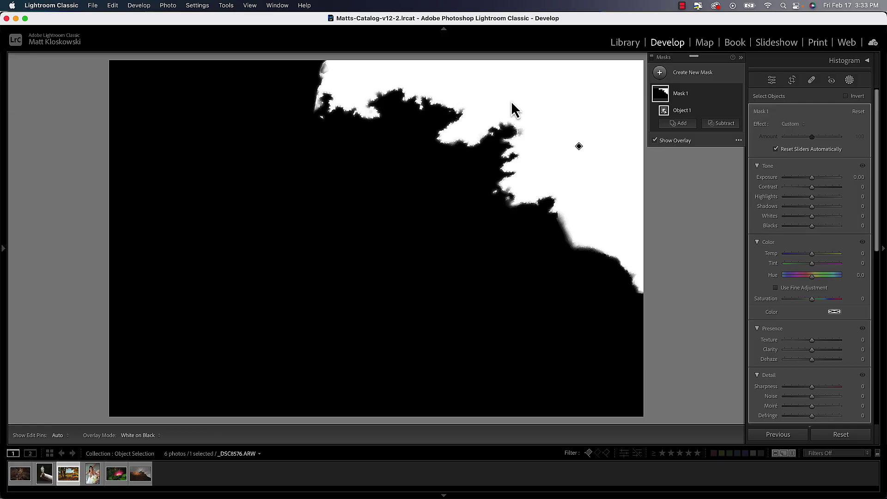
pyautogui.click(738, 140)
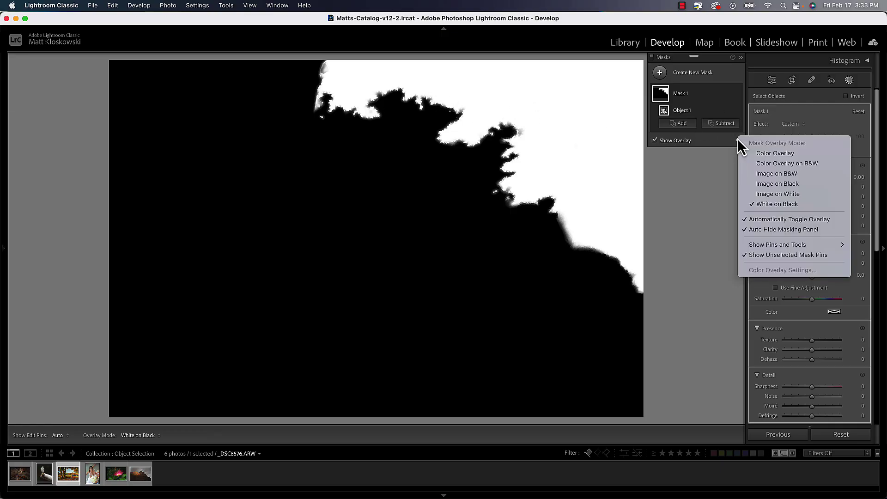
pyautogui.click(760, 152)
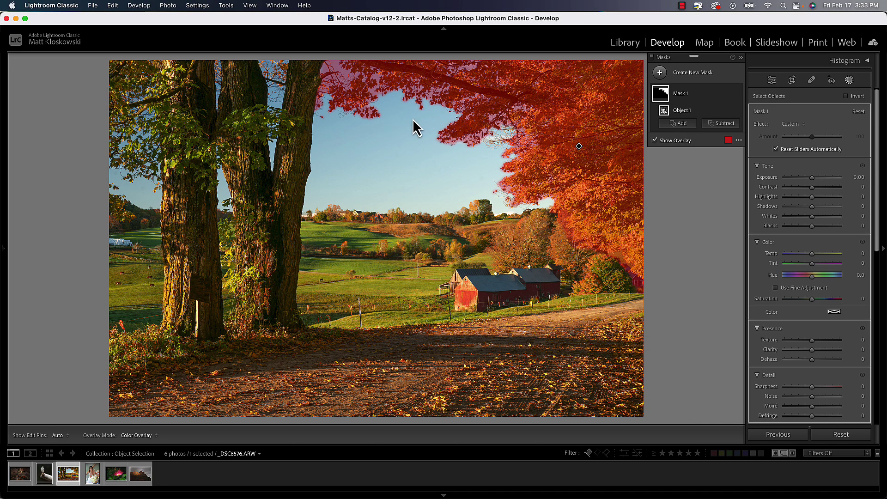
# - Subtract the sky from the autumn tree mask and check it as white on black
pyautogui.click(723, 130)
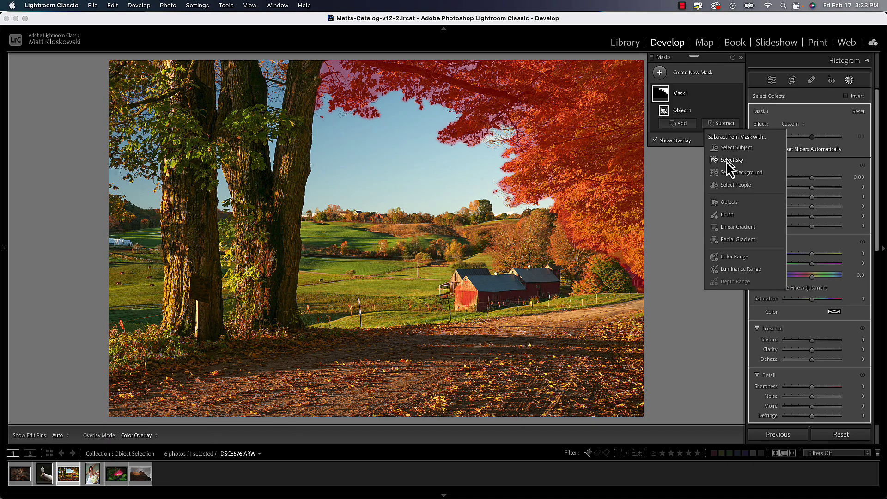
pyautogui.click(732, 160)
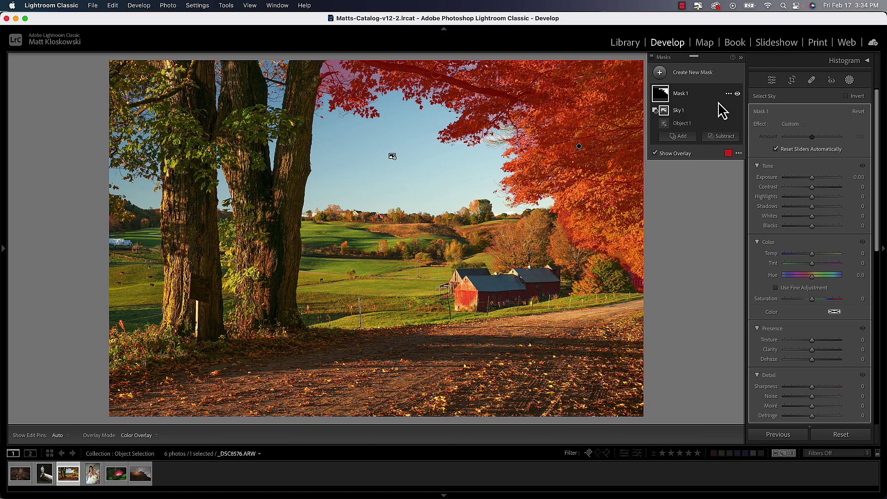
pyautogui.click(739, 154)
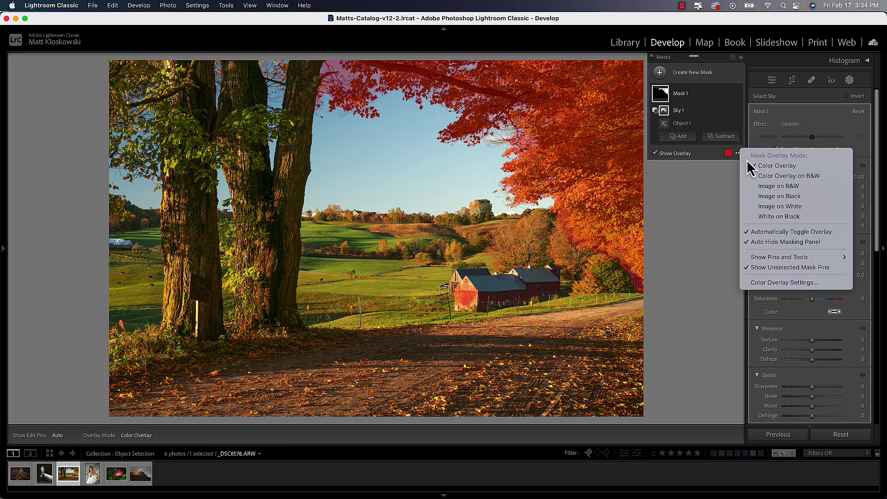
pyautogui.click(768, 216)
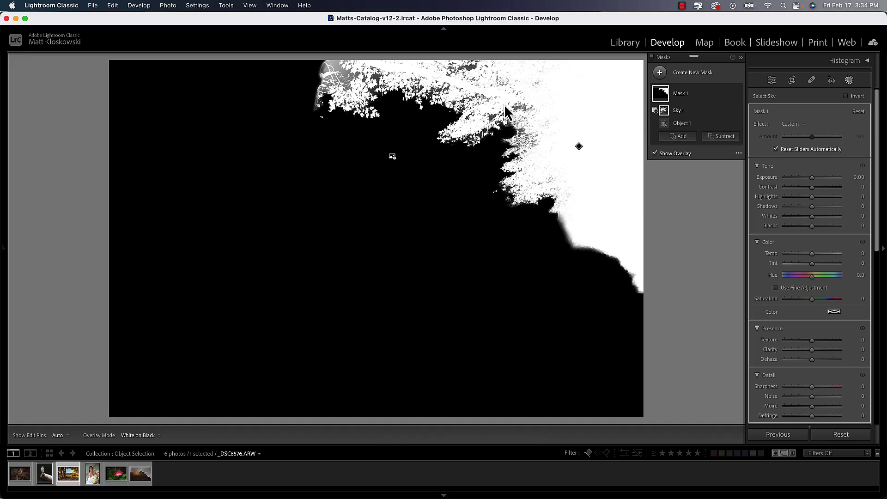
pyautogui.click(739, 154)
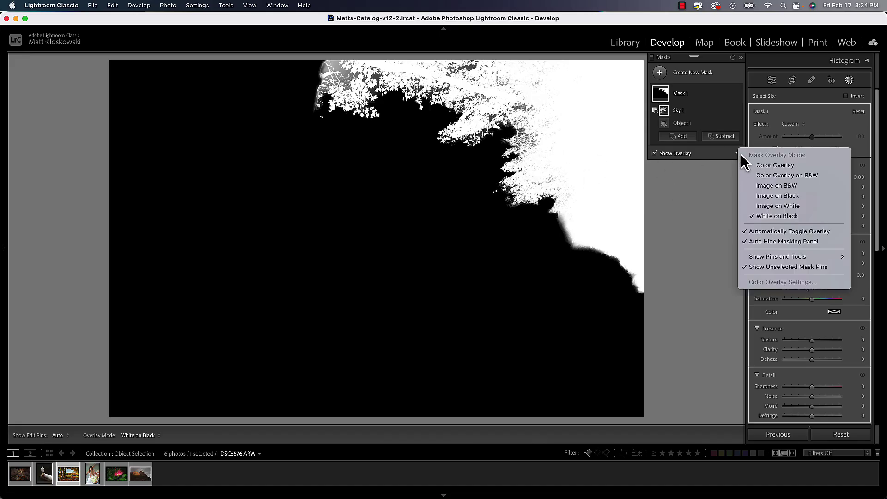
pyautogui.click(767, 166)
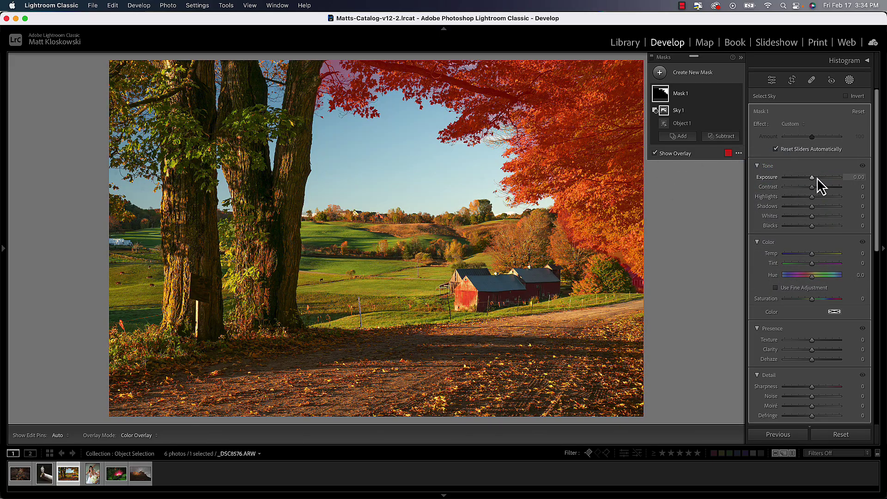
# - Slightly brighten the masked tree, then load the bride photo
pyautogui.moveTo(816, 177); pyautogui.dragTo(813, 180)
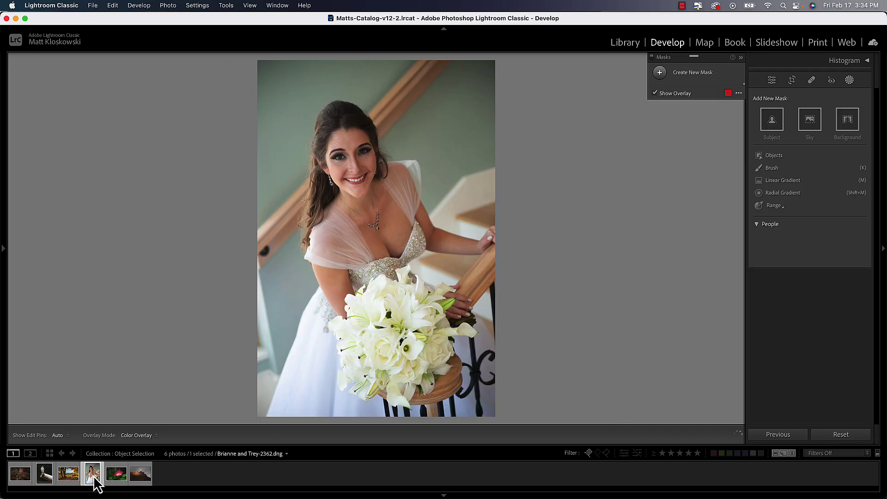
pyautogui.click(94, 477)
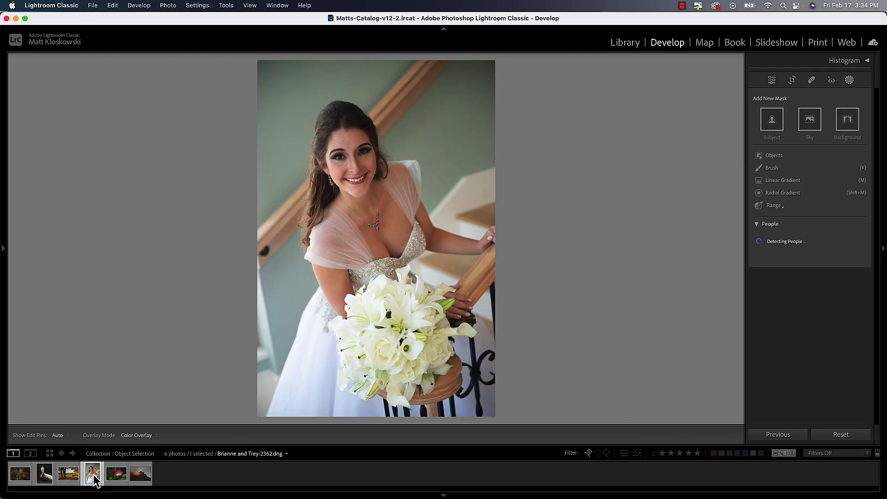
# - Select the bride as Subject, then add her white dress with an enlarged object-selection brush
pyautogui.click(771, 123)
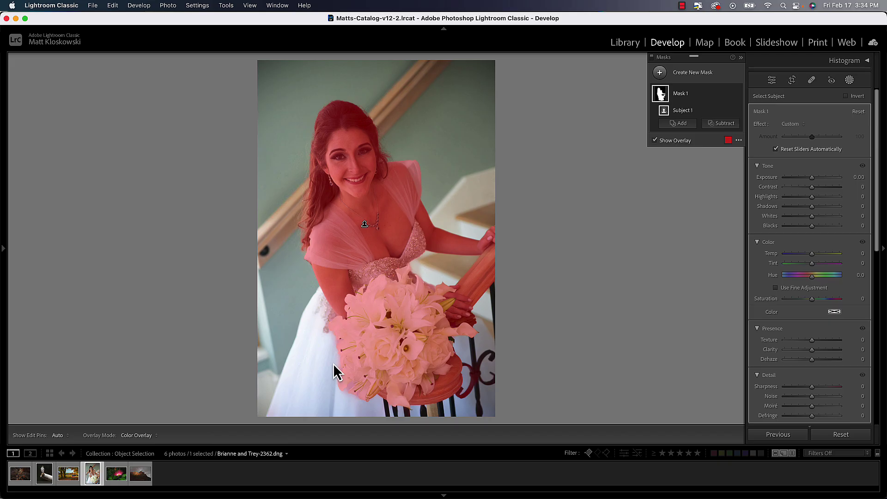
pyautogui.click(682, 124)
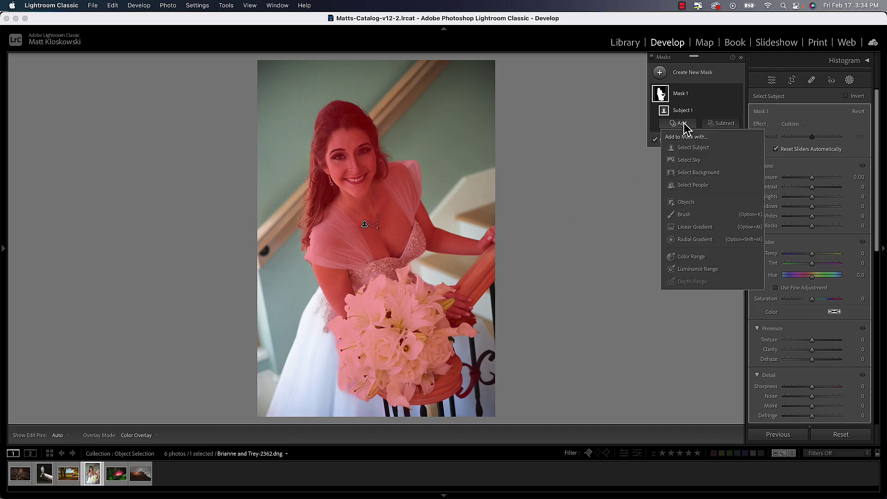
pyautogui.click(682, 203)
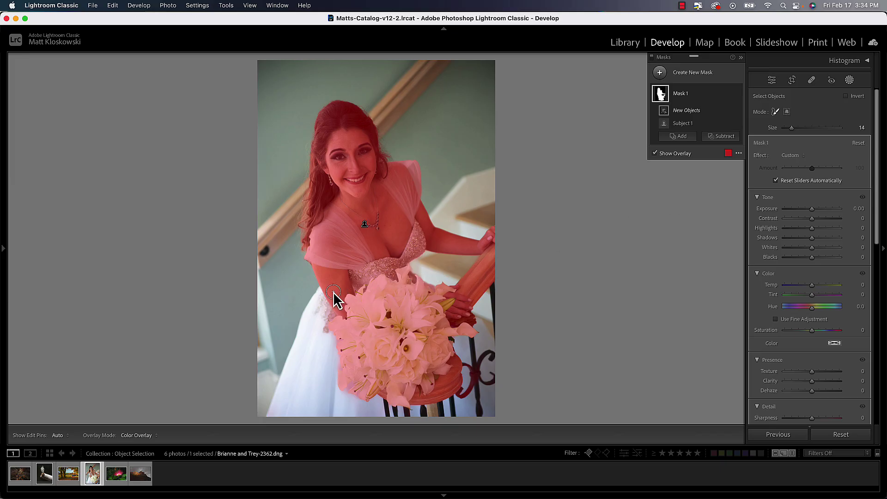
pyautogui.press(']')
pyautogui.press(']')
pyautogui.press(']')
pyautogui.press(']')
pyautogui.press(']')
pyautogui.moveTo(327, 296)
pyautogui.mouseDown()
pyautogui.moveTo(282, 381)
pyautogui.moveTo(273, 431)
pyautogui.moveTo(306, 401)
pyautogui.moveTo(324, 332)
pyautogui.moveTo(342, 410)
pyautogui.moveTo(373, 402)
pyautogui.mouseUp()
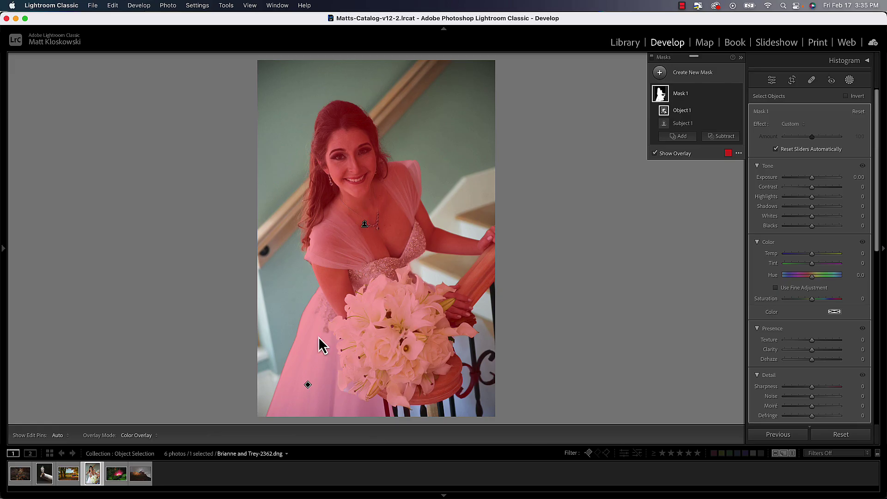
# - On the pink flower photo, create an object mask by boxing in the flower
pyautogui.click(119, 473)
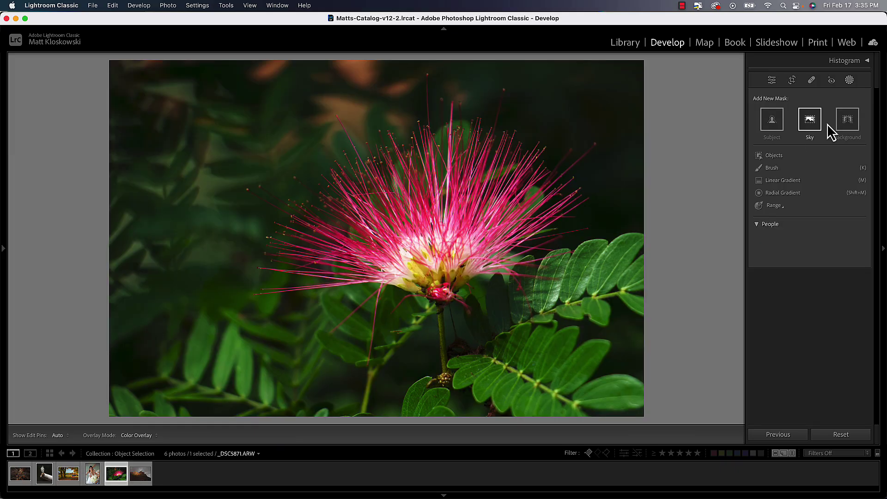
pyautogui.click(770, 157)
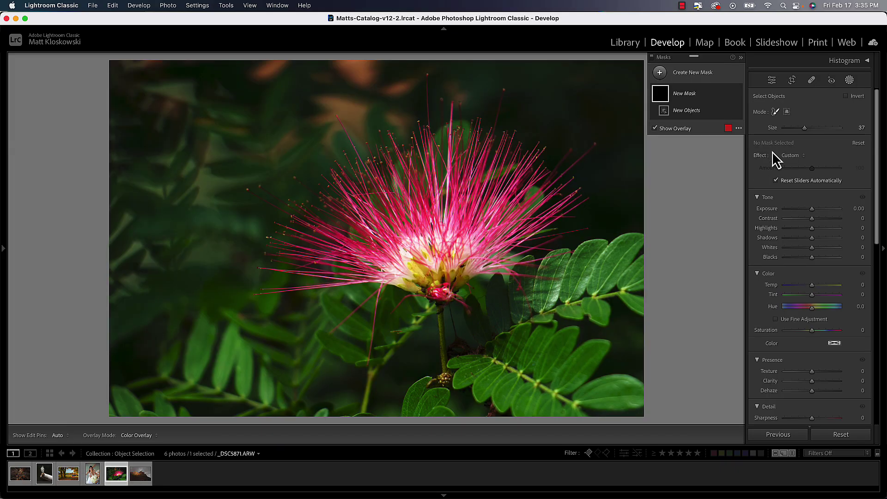
pyautogui.click(787, 111)
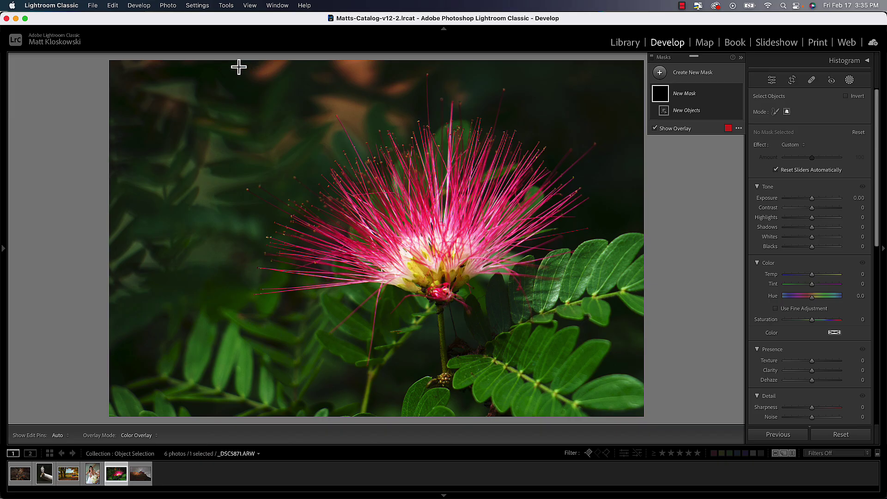
pyautogui.moveTo(238, 67); pyautogui.dragTo(623, 329)
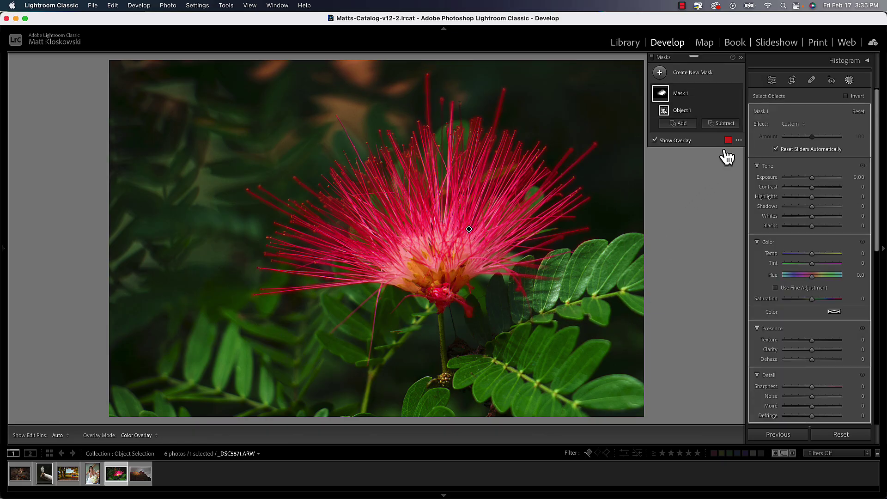
# - Check the flower mask as white on black, restore the colour overlay, brighten slightly, and load the red cliffs photo
pyautogui.click(739, 140)
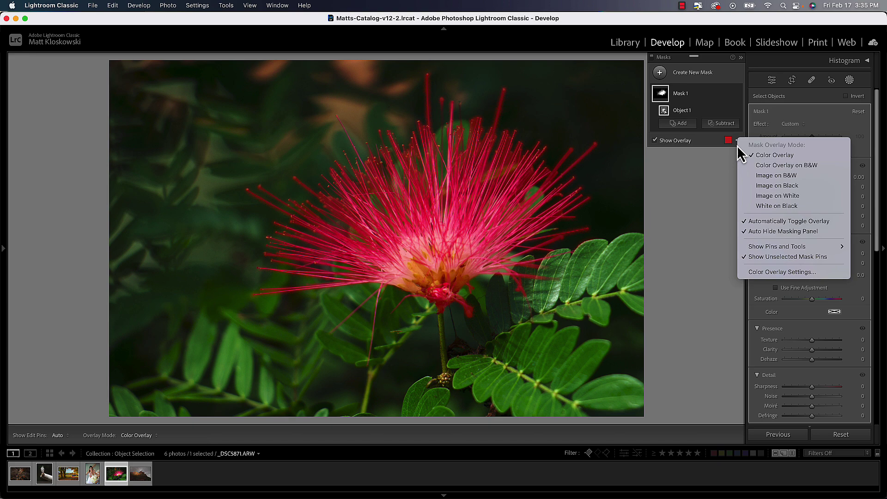
pyautogui.click(775, 206)
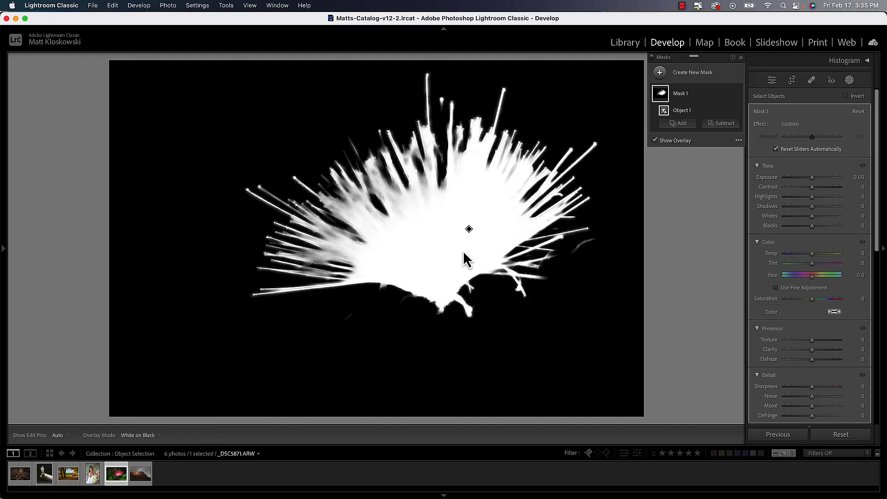
pyautogui.click(738, 140)
pyautogui.click(763, 150)
pyautogui.moveTo(812, 178); pyautogui.dragTo(811, 177)
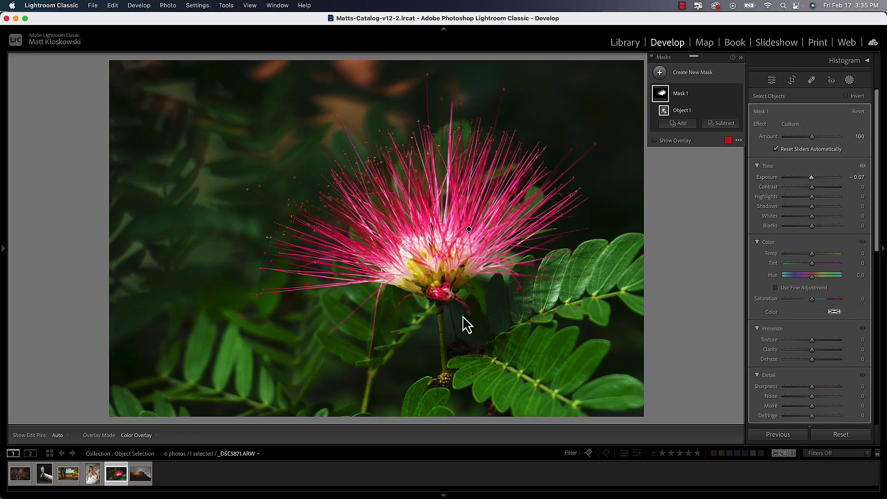
pyautogui.click(143, 474)
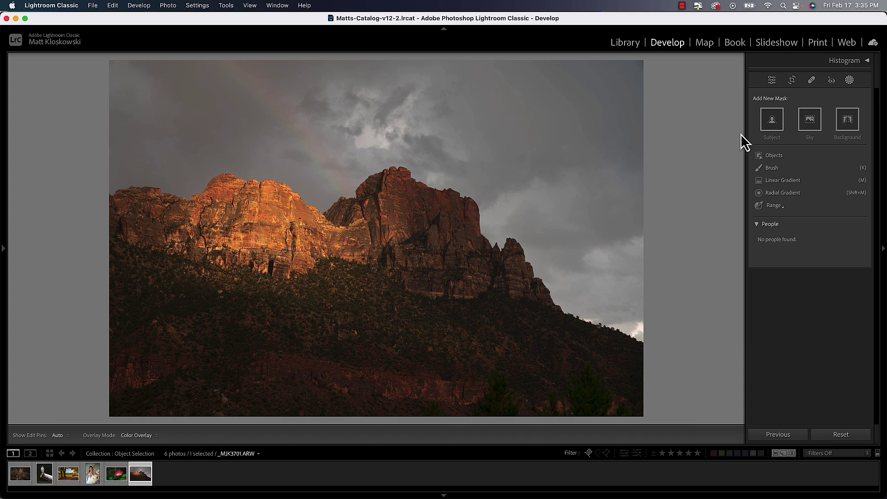
# - Paint an object-selection mask over the sunlit red cliffs with an enlarged brush
pyautogui.click(773, 158)
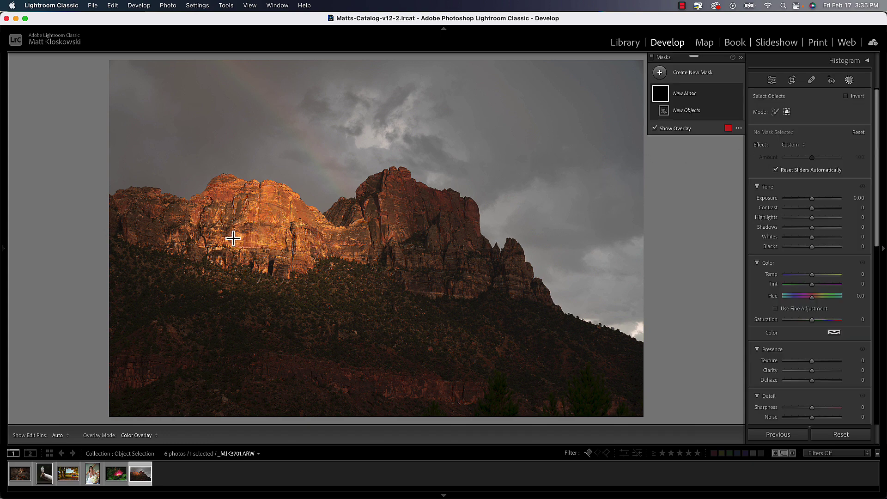
pyautogui.press(']')
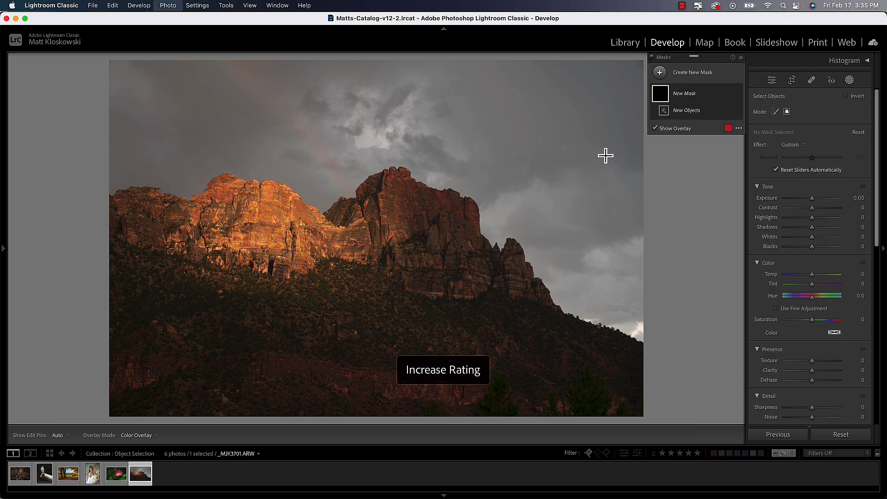
pyautogui.click(775, 111)
pyautogui.moveTo(166, 216)
pyautogui.mouseDown()
pyautogui.moveTo(105, 214)
pyautogui.moveTo(128, 213)
pyautogui.moveTo(199, 245)
pyautogui.moveTo(190, 246)
pyautogui.moveTo(282, 260)
pyautogui.moveTo(310, 246)
pyautogui.moveTo(365, 251)
pyautogui.moveTo(427, 282)
pyautogui.moveTo(473, 275)
pyautogui.moveTo(540, 295)
pyautogui.moveTo(455, 225)
pyautogui.moveTo(452, 205)
pyautogui.moveTo(413, 194)
pyautogui.moveTo(382, 189)
pyautogui.moveTo(303, 232)
pyautogui.moveTo(244, 201)
pyautogui.moveTo(201, 208)
pyautogui.moveTo(433, 226)
pyautogui.moveTo(447, 244)
pyautogui.mouseUp()
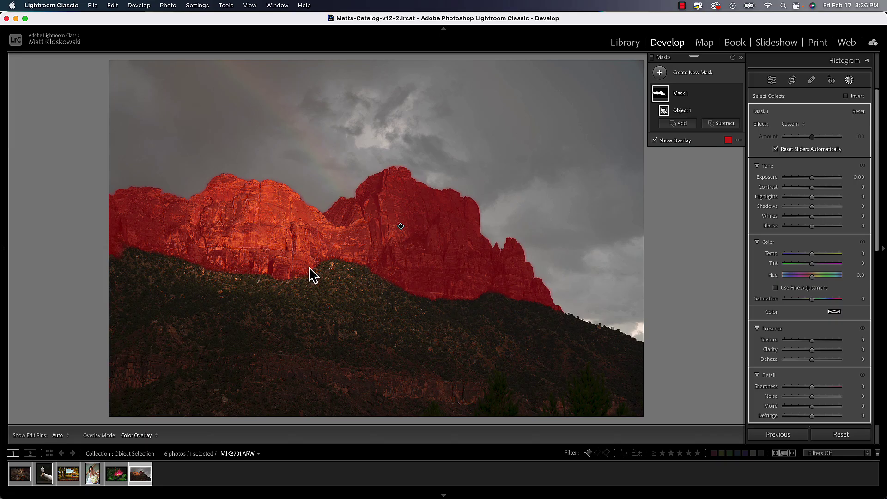
# - Try subtracting from the cliff mask with a brush, then undo it
pyautogui.click(717, 124)
pyautogui.click(727, 210)
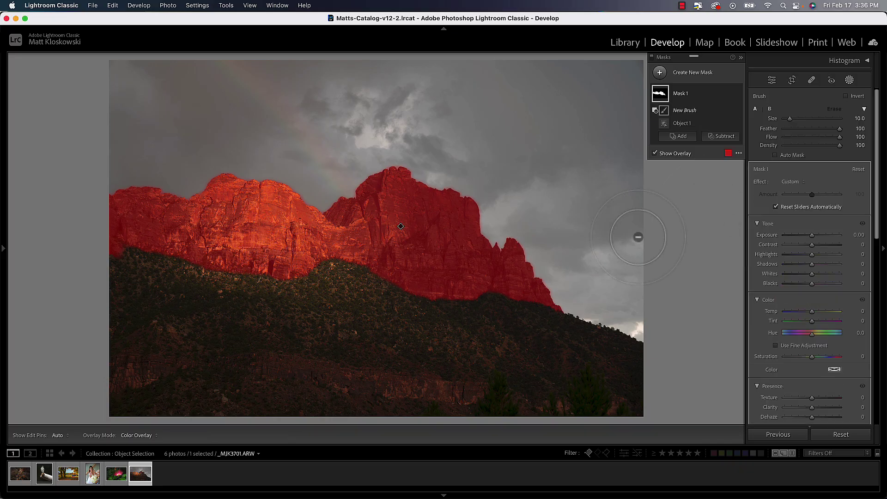
pyautogui.press('h')
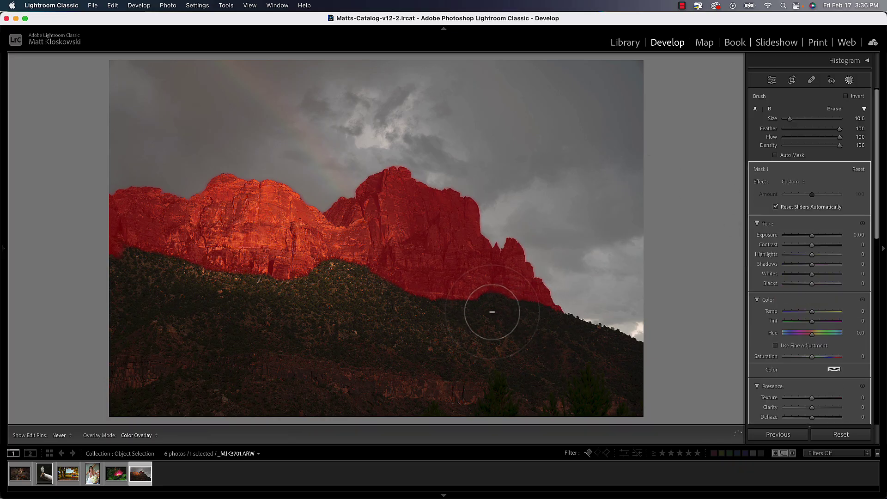
pyautogui.press('h')
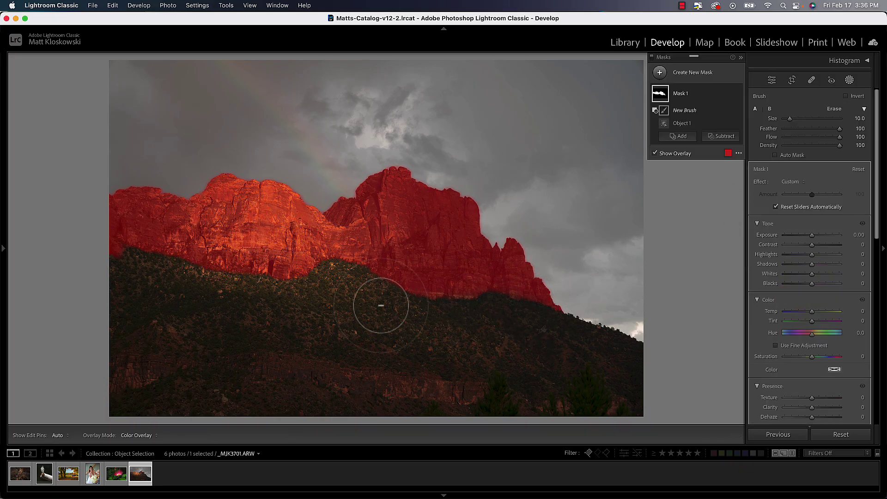
pyautogui.press('super+z')
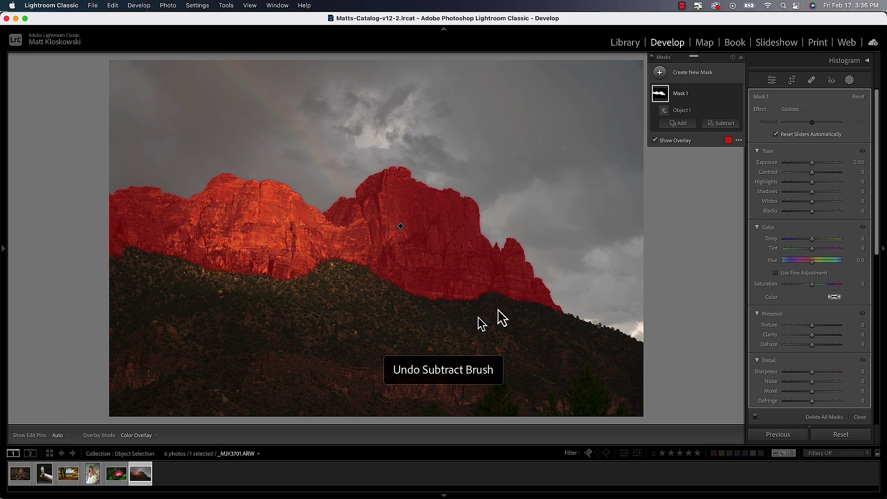
# - Subtract a linear gradient up to the cliff base, removing the lower slope, and brighten the rocks
pyautogui.click(716, 124)
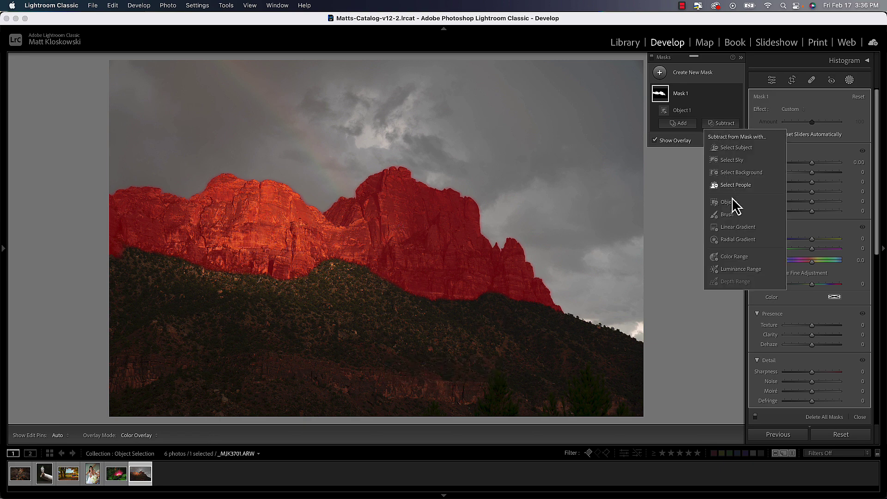
pyautogui.click(735, 226)
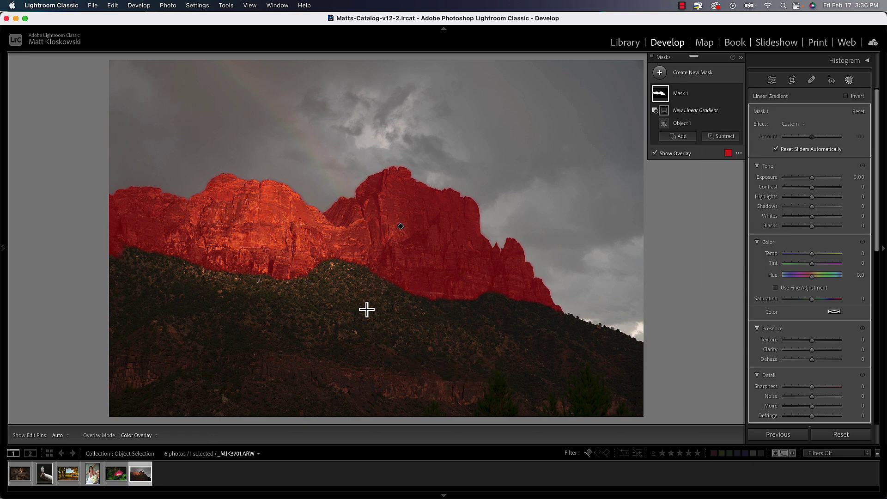
pyautogui.moveTo(366, 315); pyautogui.dragTo(375, 227)
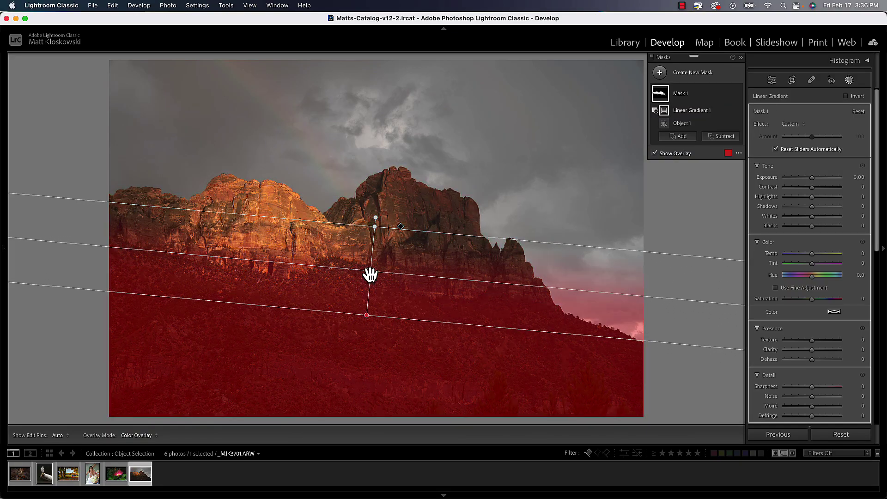
pyautogui.moveTo(370, 272); pyautogui.dragTo(370, 250)
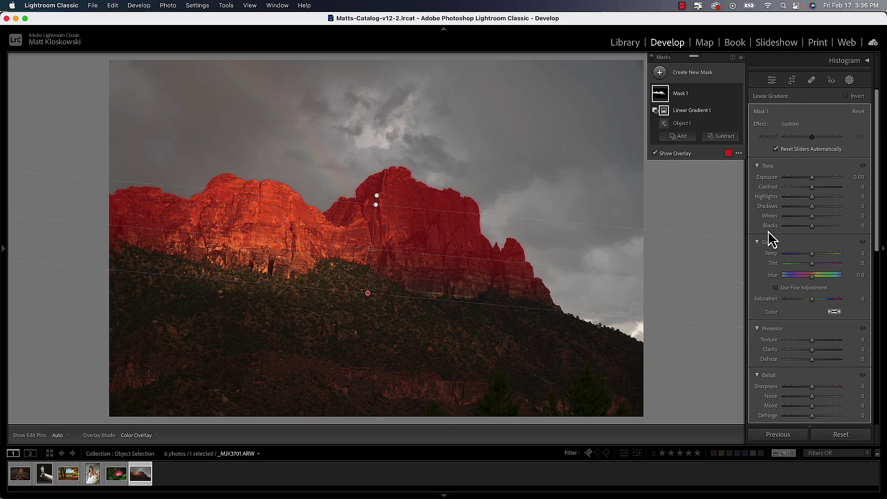
pyautogui.moveTo(812, 178); pyautogui.dragTo(813, 178)
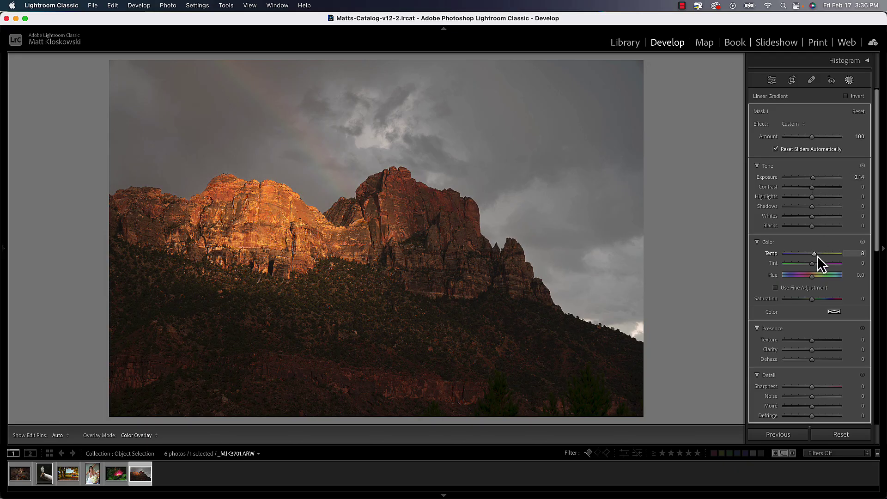